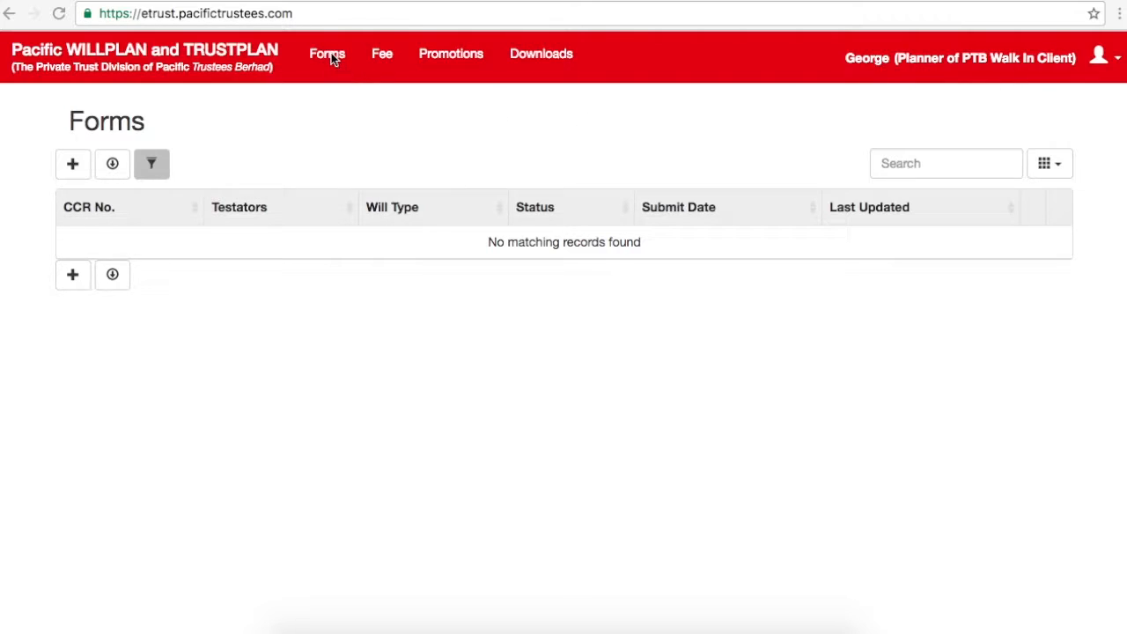
# Step: Start a new form with the product category set to Pacific TrustPlan
pyautogui.click(73, 165)
pyautogui.click(73, 166)
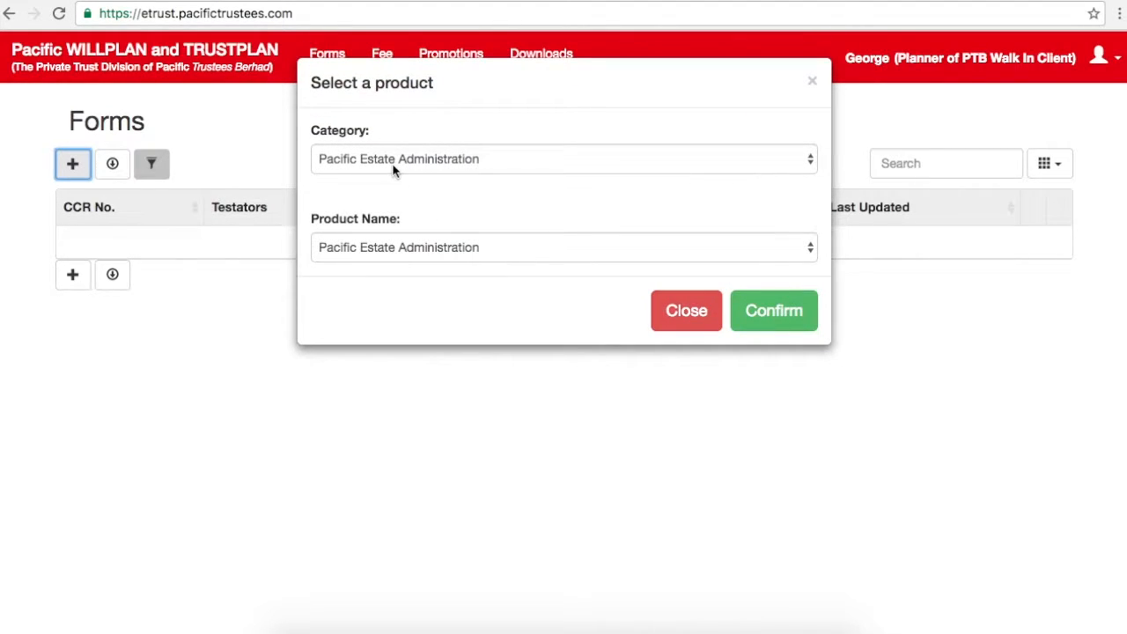
pyautogui.click(398, 161)
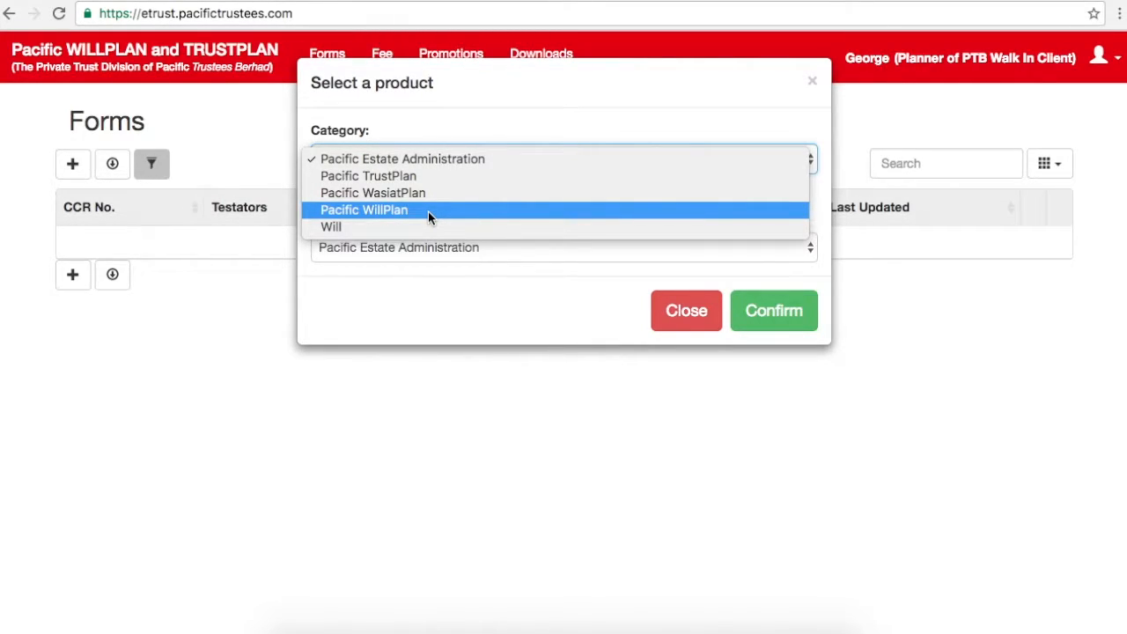
pyautogui.click(389, 174)
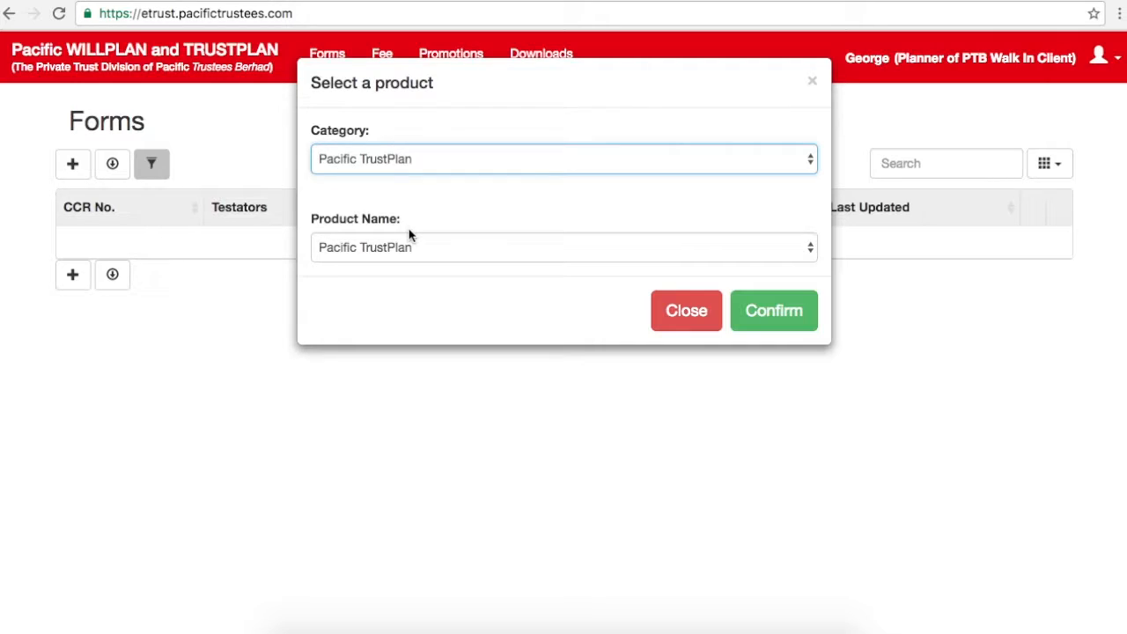
pyautogui.click(772, 310)
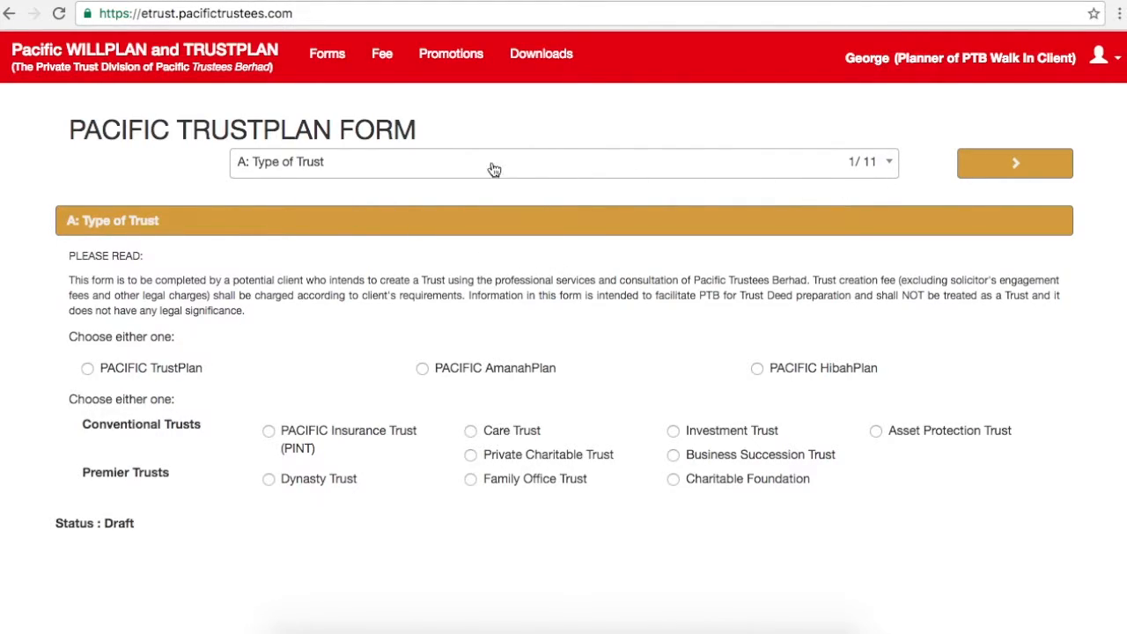
pyautogui.click(797, 168)
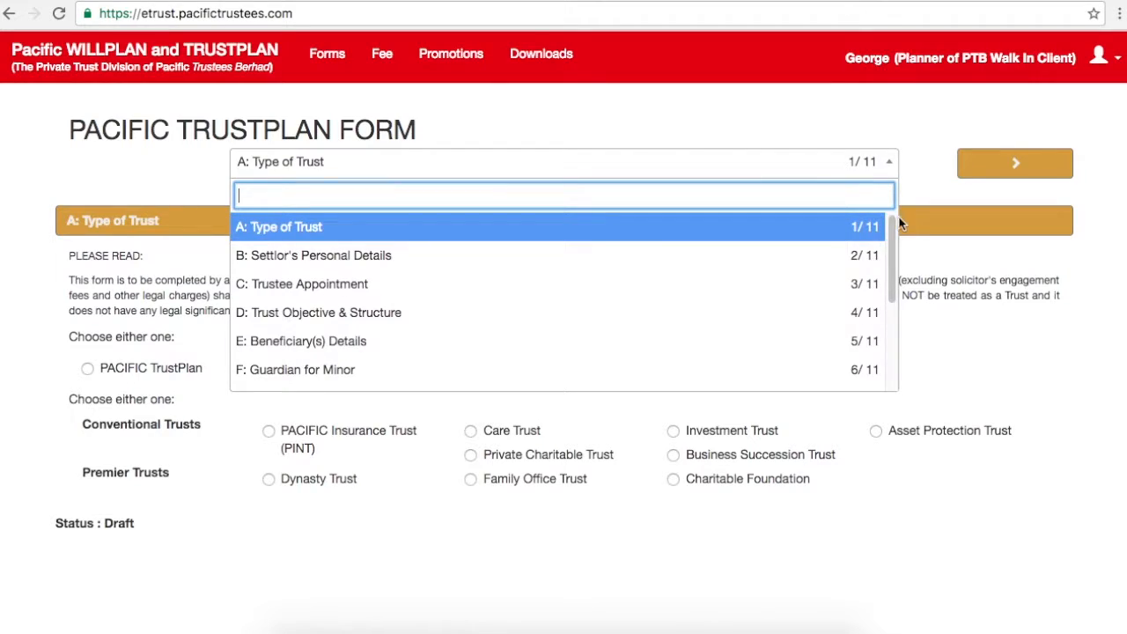
pyautogui.moveTo(898, 230); pyautogui.dragTo(895, 328)
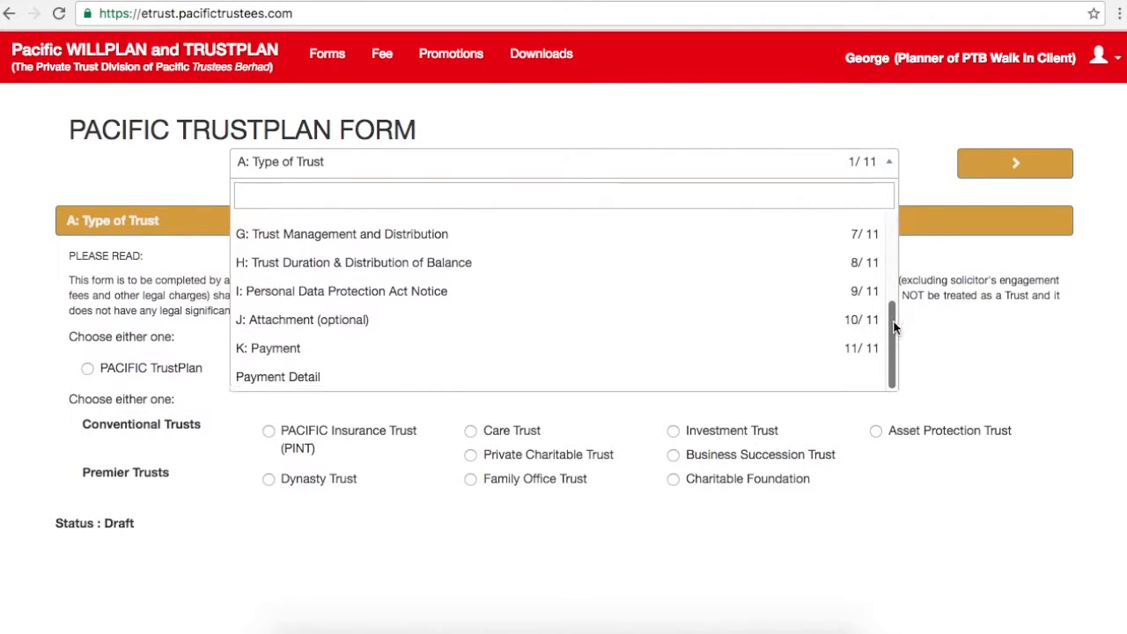
pyautogui.scroll(5, 895, 328)
pyautogui.click(680, 120)
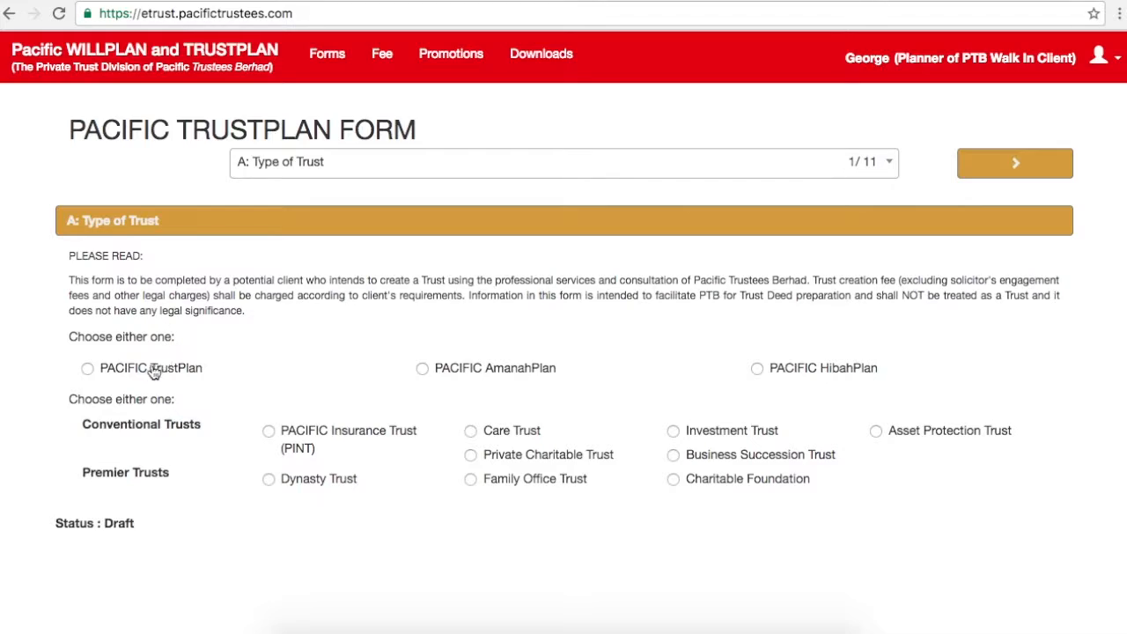
# Step: Choose PACIFIC TrustPlan with Care Trust as the trust type, then advance to section B
pyautogui.click(88, 370)
pyautogui.click(471, 432)
pyautogui.click(1017, 167)
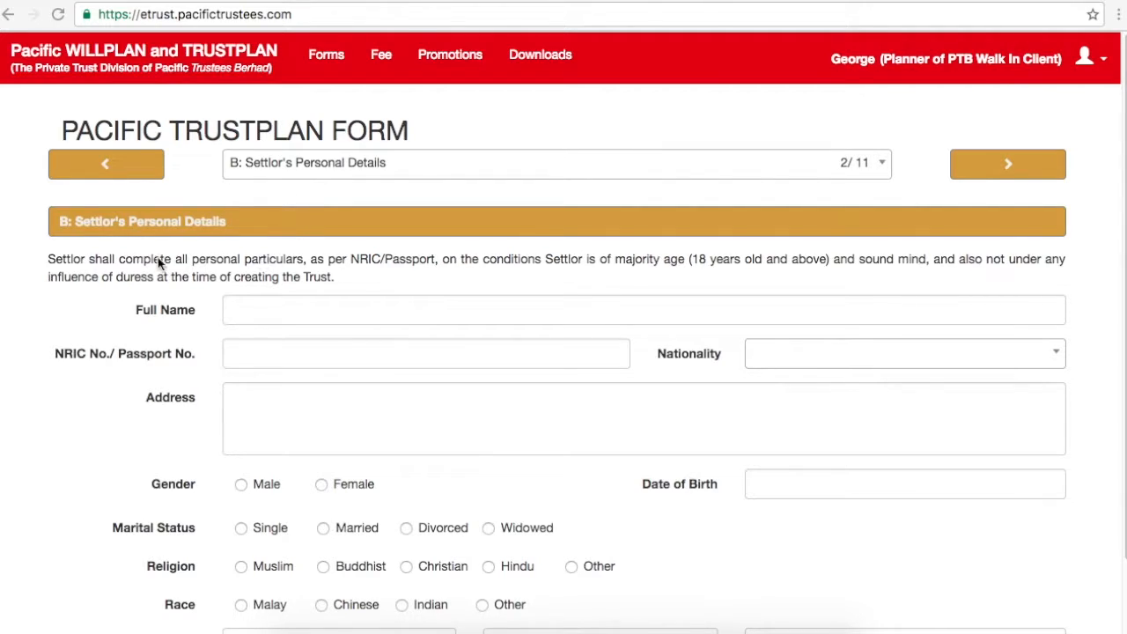
# Step: Enter the settlor's full name and NRIC number, and set nationality to Malaysia
pyautogui.click(280, 308)
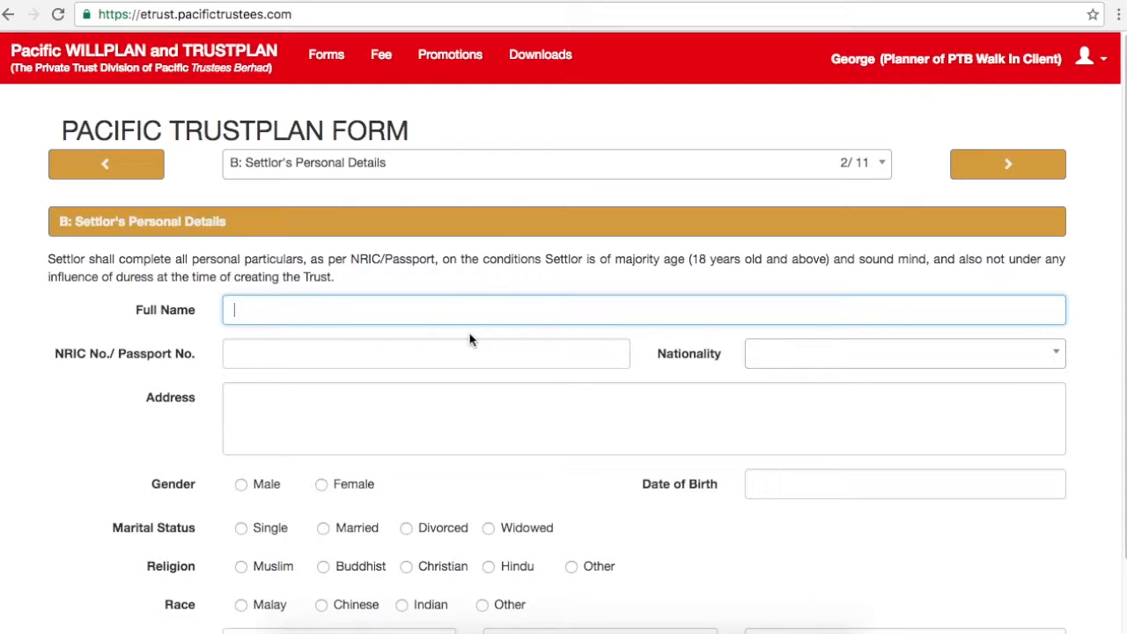
pyautogui.click(321, 345)
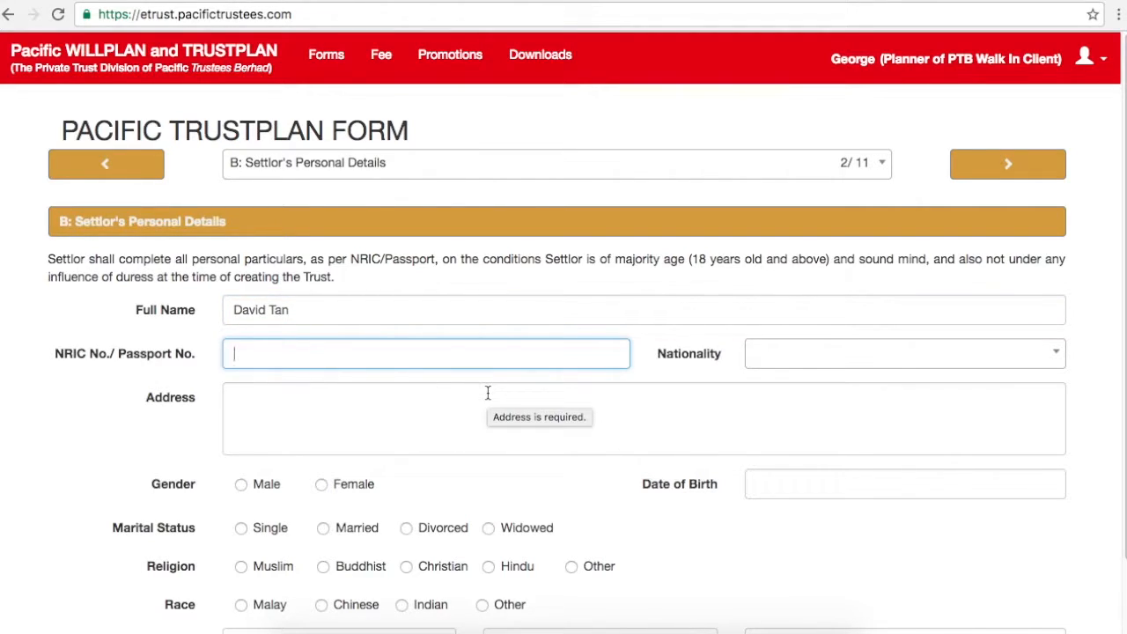
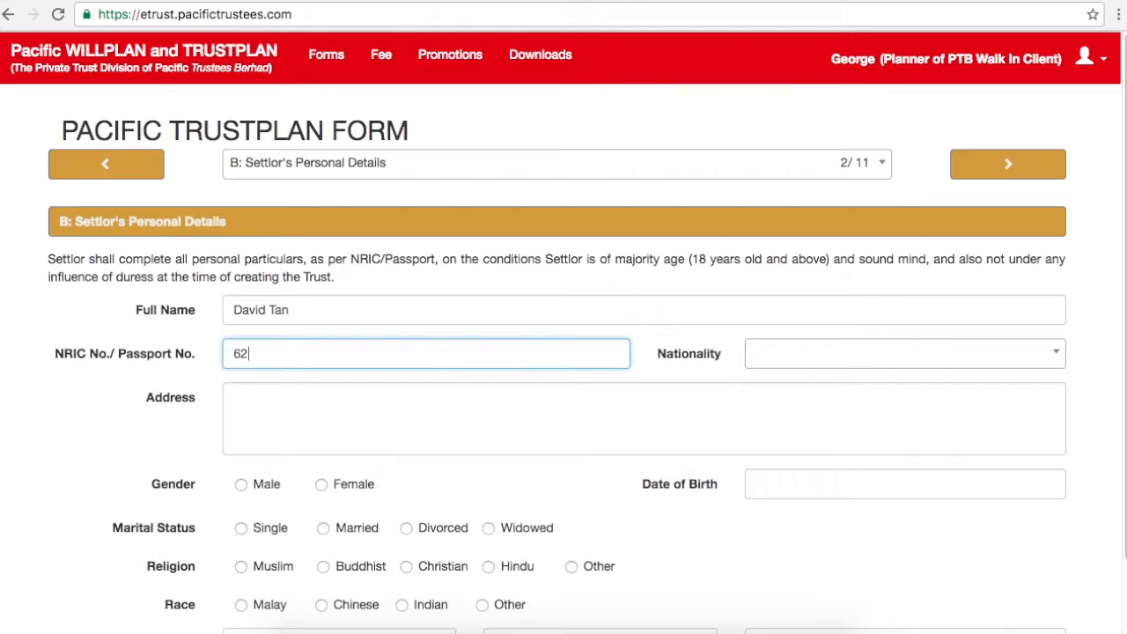
pyautogui.click(808, 363)
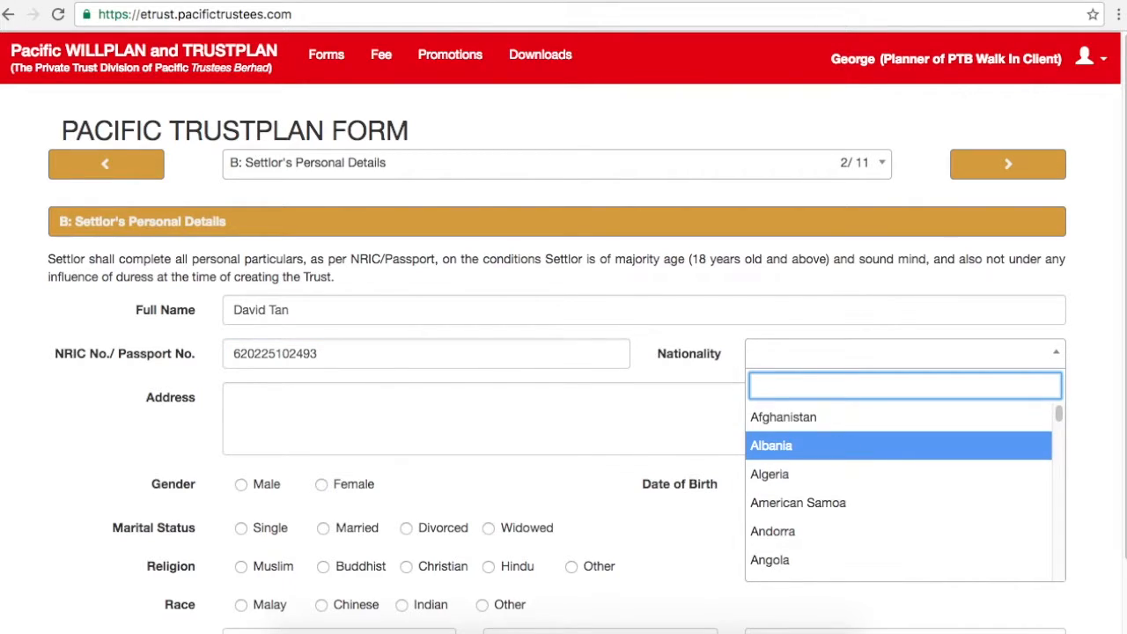
pyautogui.write('malay')
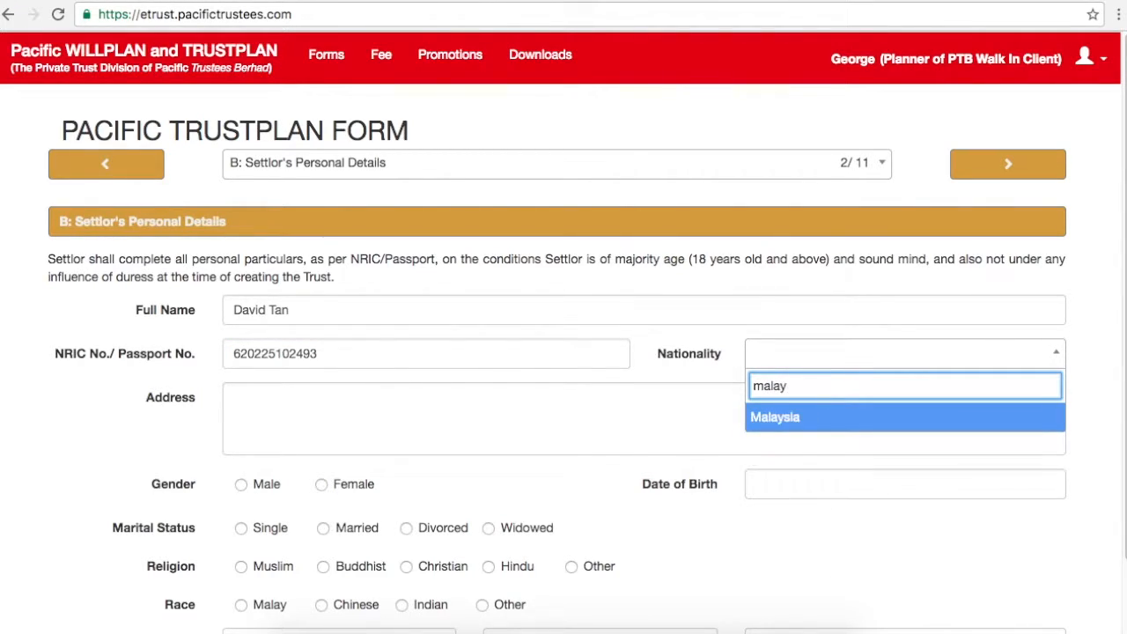
pyautogui.write('sia')
pyautogui.click(801, 420)
pyautogui.click(526, 397)
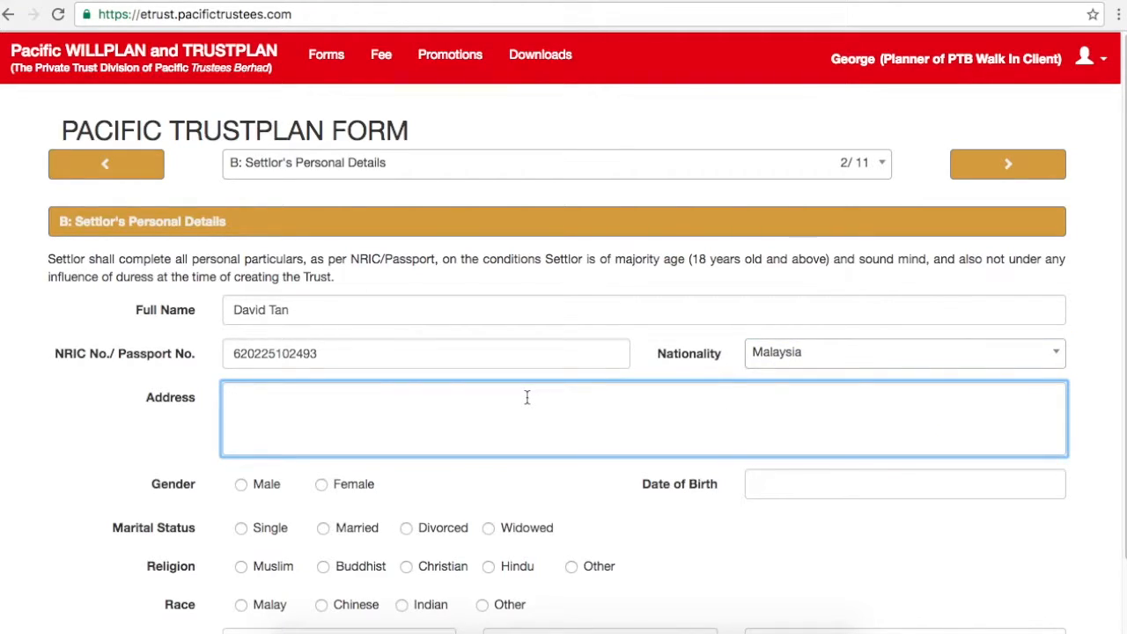
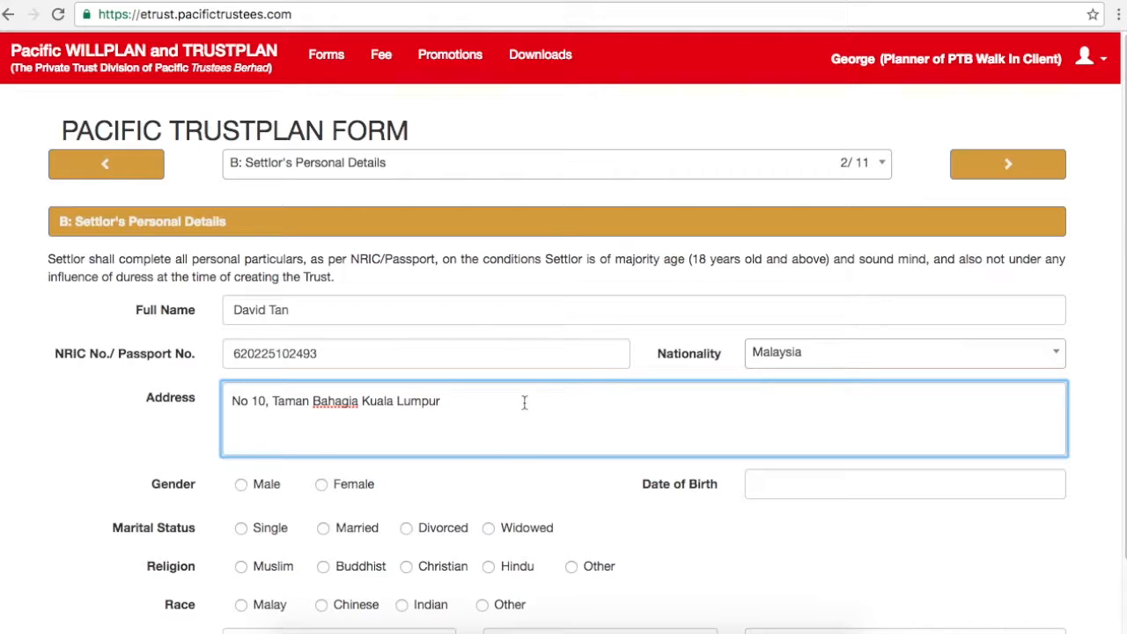
# Step: Enter the settlor's home address and record Male, Married, Christian and Chinese
pyautogui.click(243, 484)
pyautogui.click(344, 531)
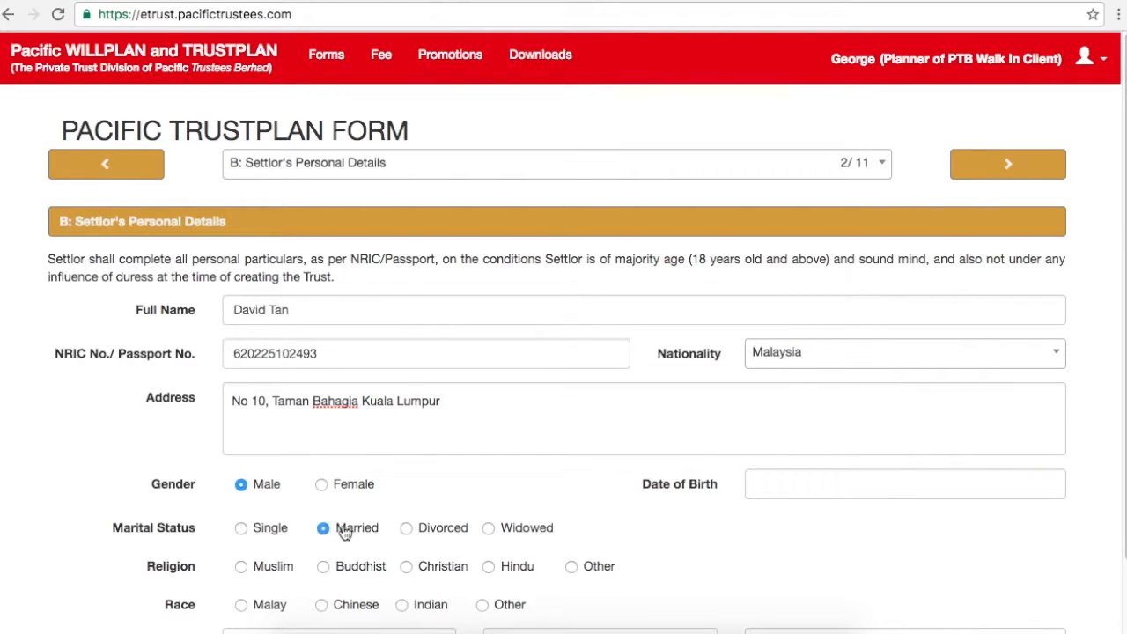
pyautogui.click(401, 570)
pyautogui.click(343, 606)
pyautogui.click(787, 485)
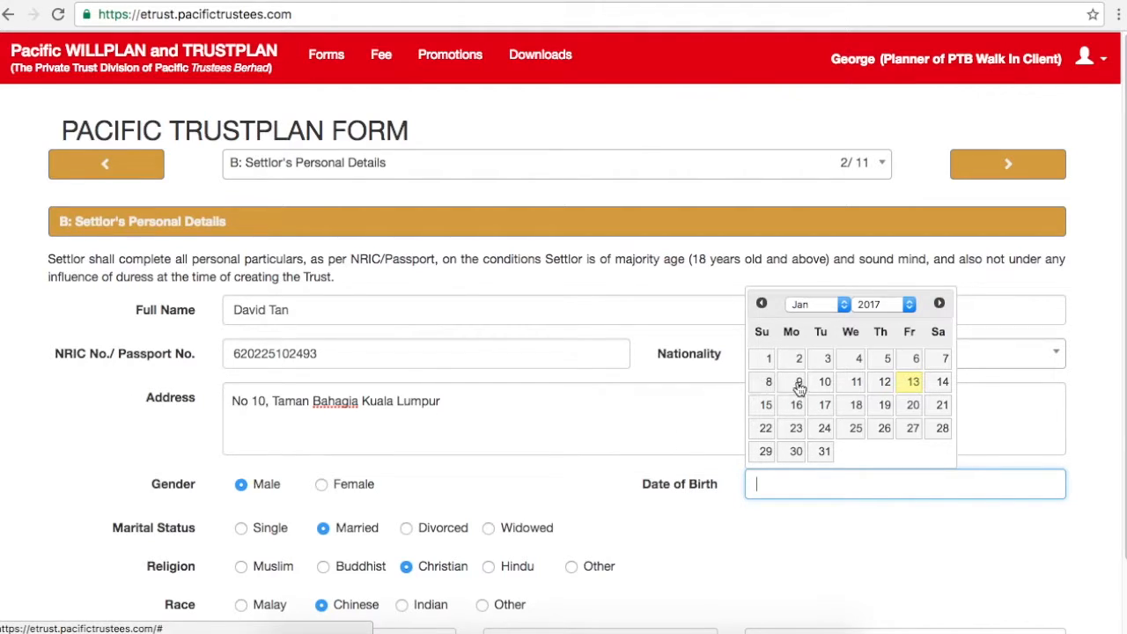
pyautogui.click(910, 304)
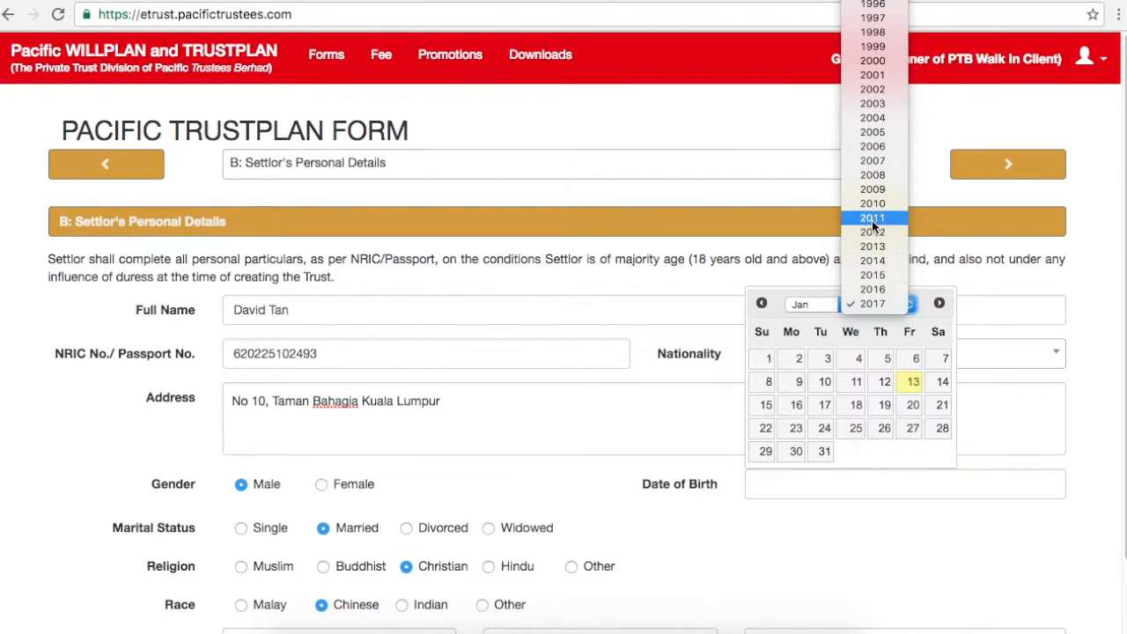
pyautogui.scroll(10, 885, 3)
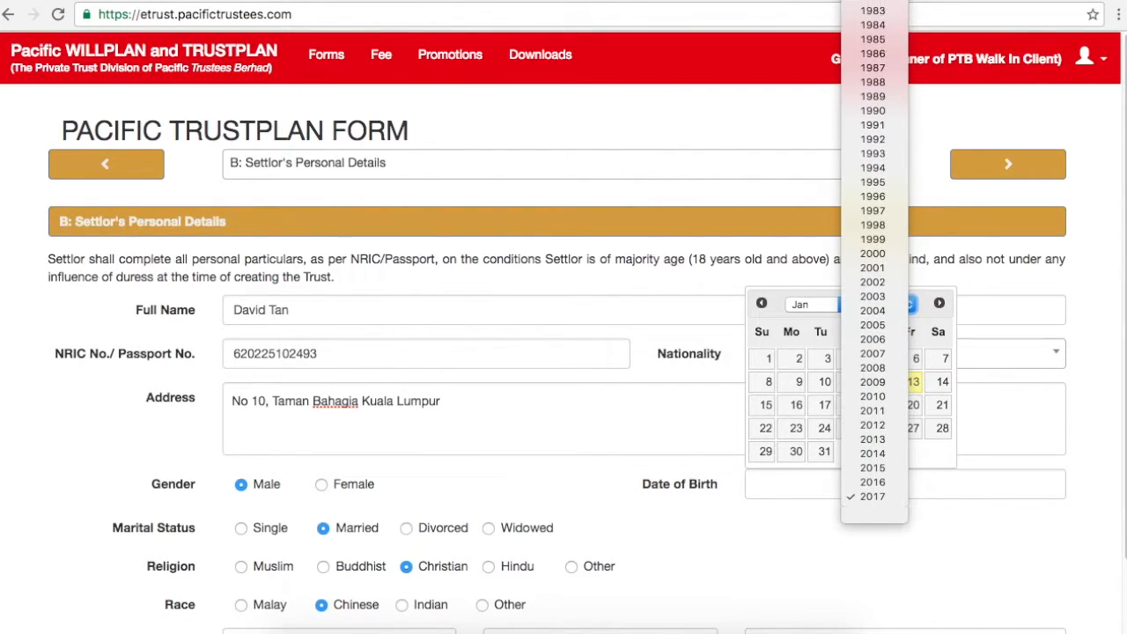
pyautogui.click(876, 16)
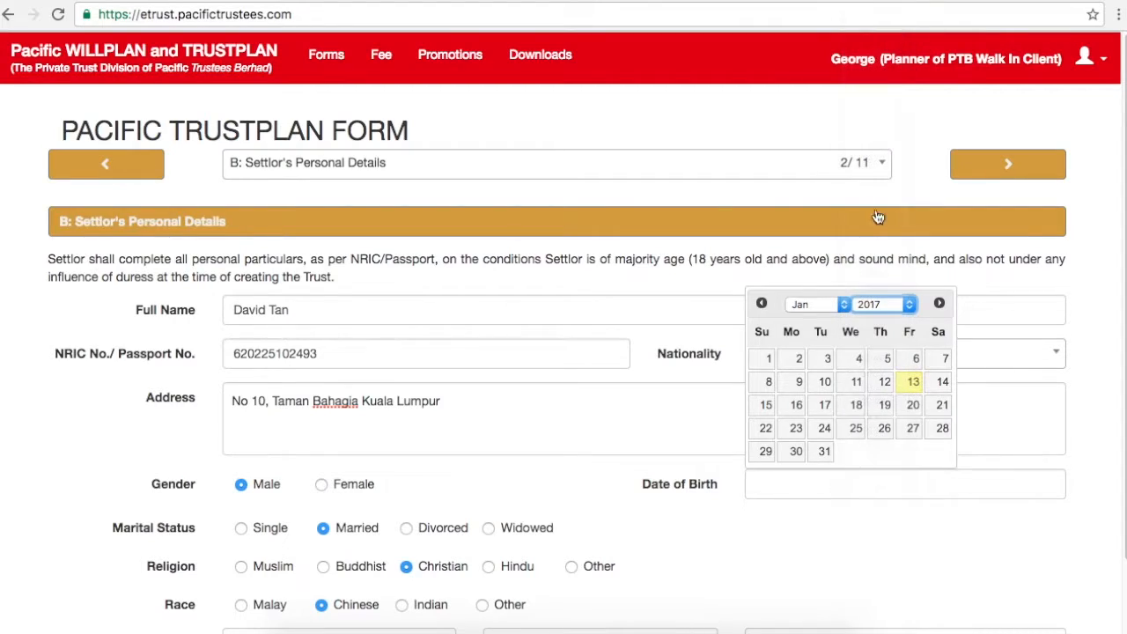
pyautogui.click(847, 306)
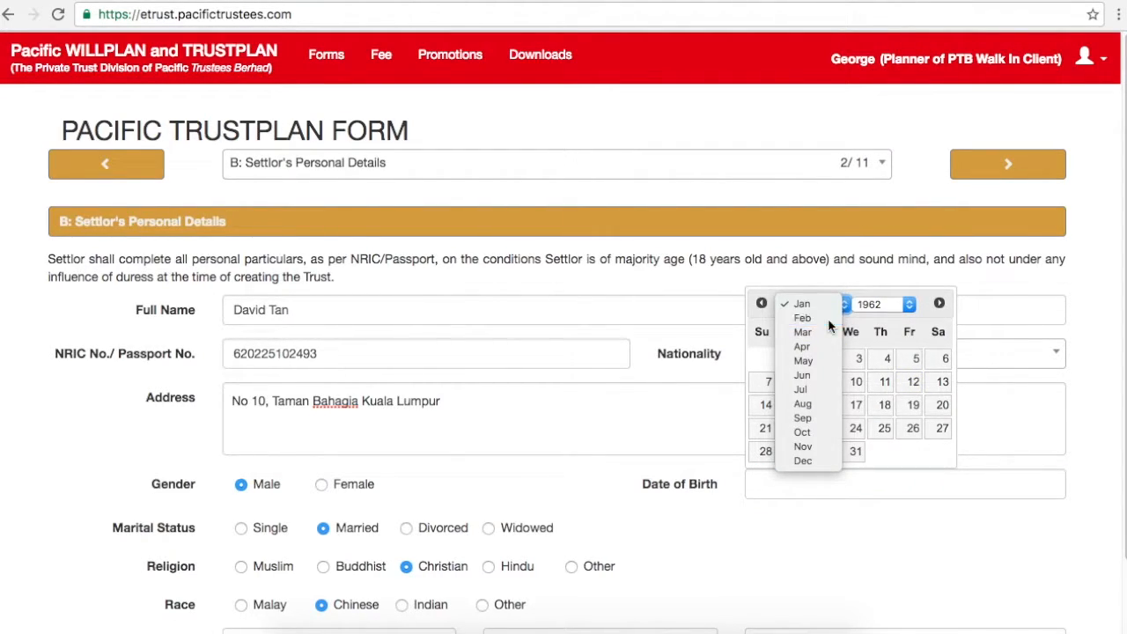
pyautogui.click(827, 317)
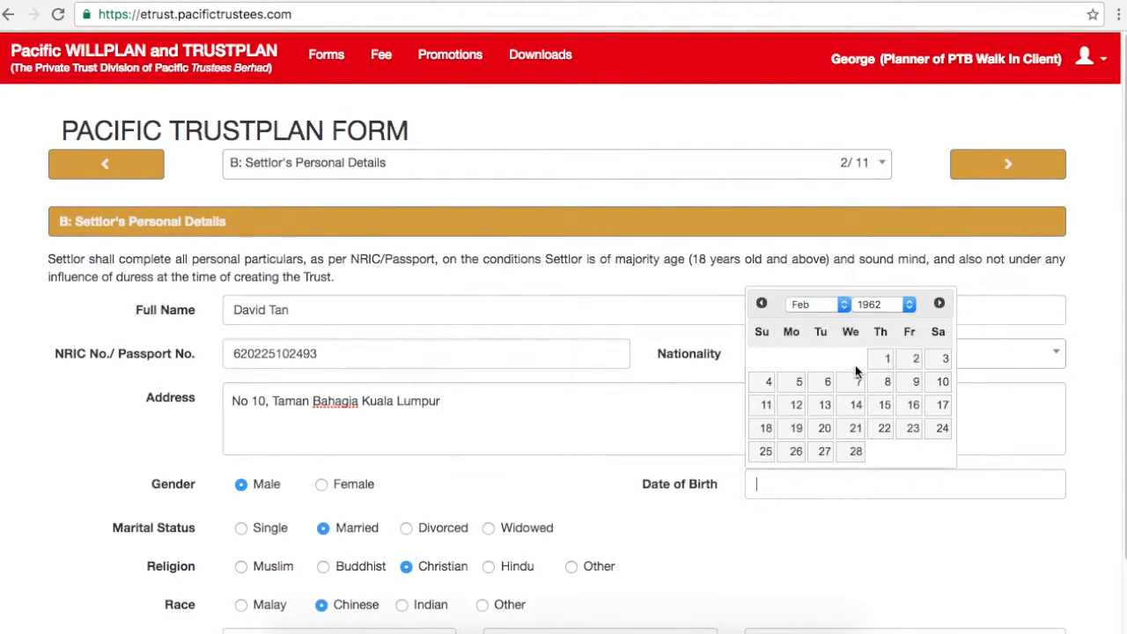
pyautogui.click(765, 456)
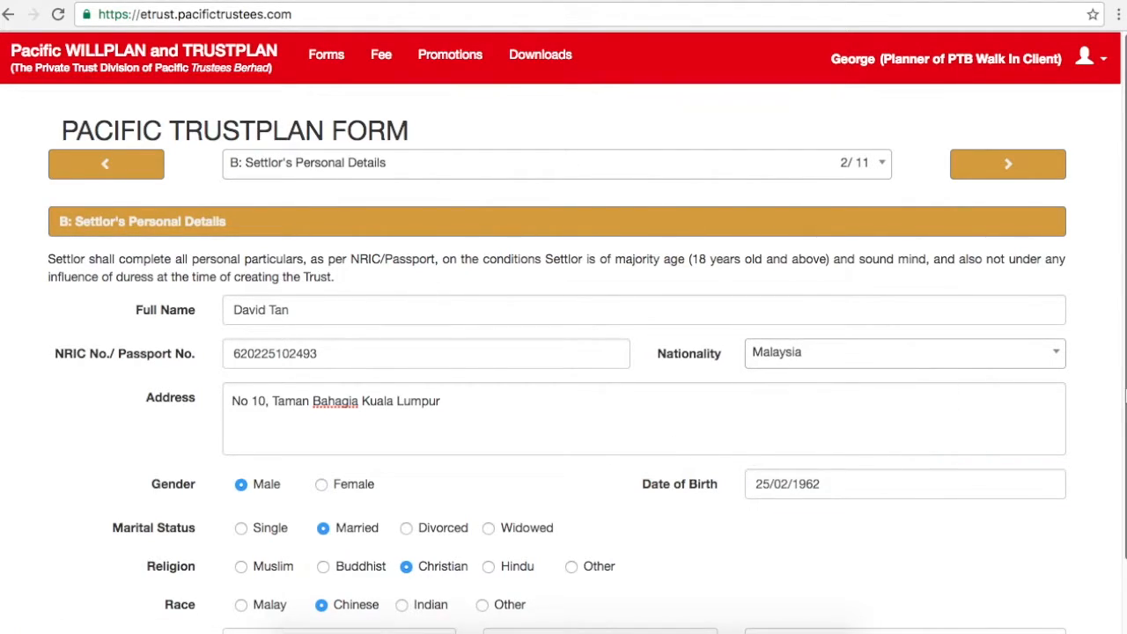
pyautogui.scroll(-2, 986, 525)
# Step: Fill in the settlor's telephone number, mobile number and e-mail address
pyautogui.click(418, 556)
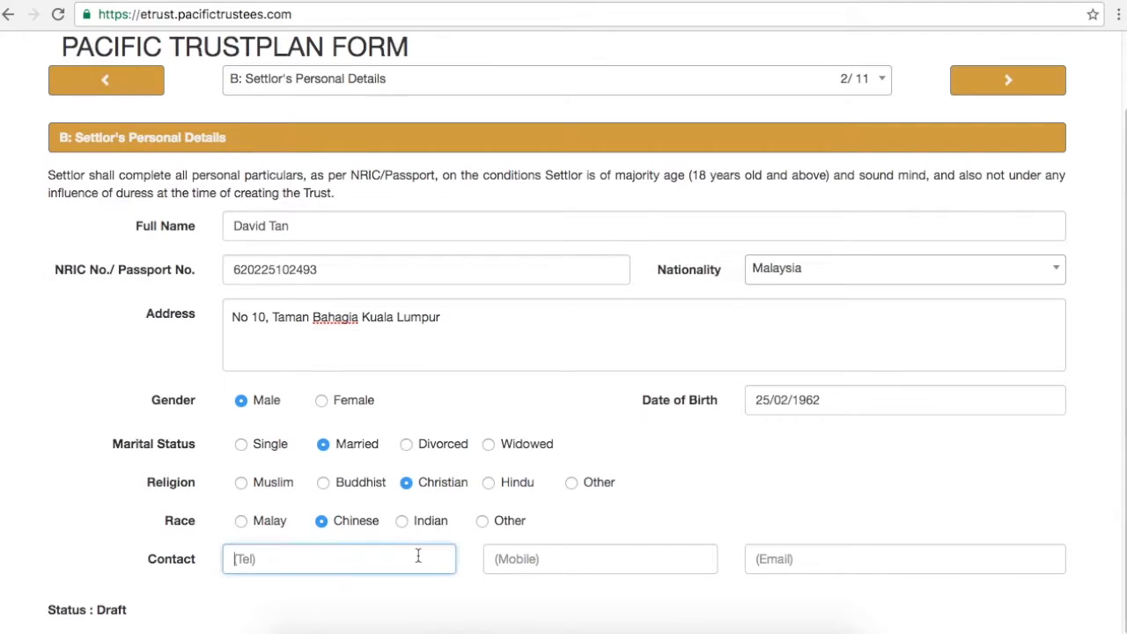
pyautogui.click(542, 561)
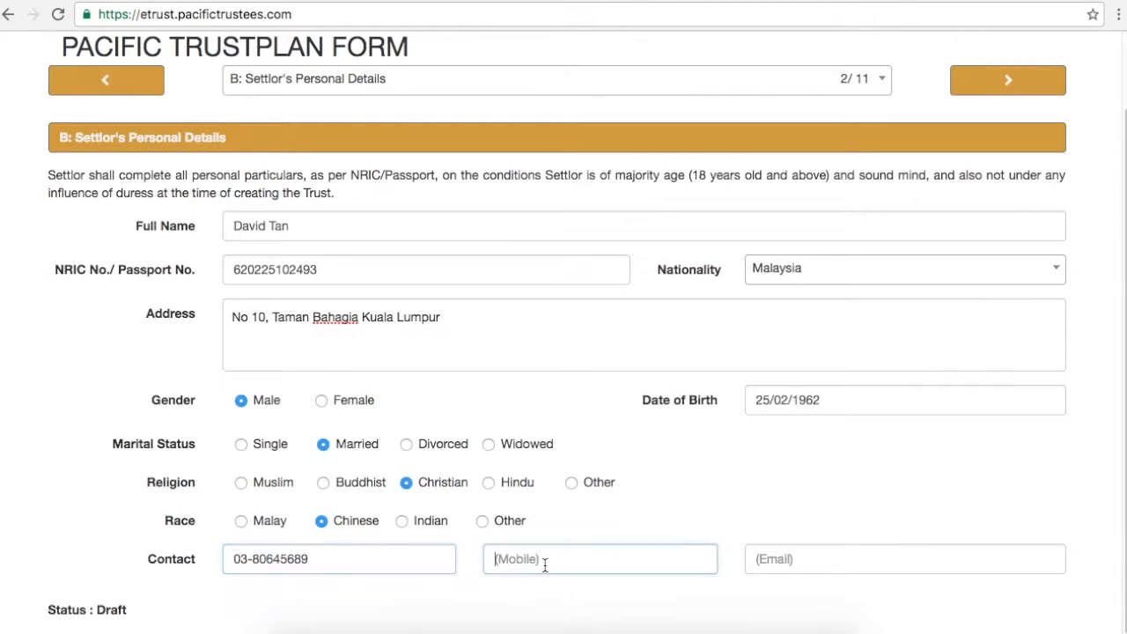
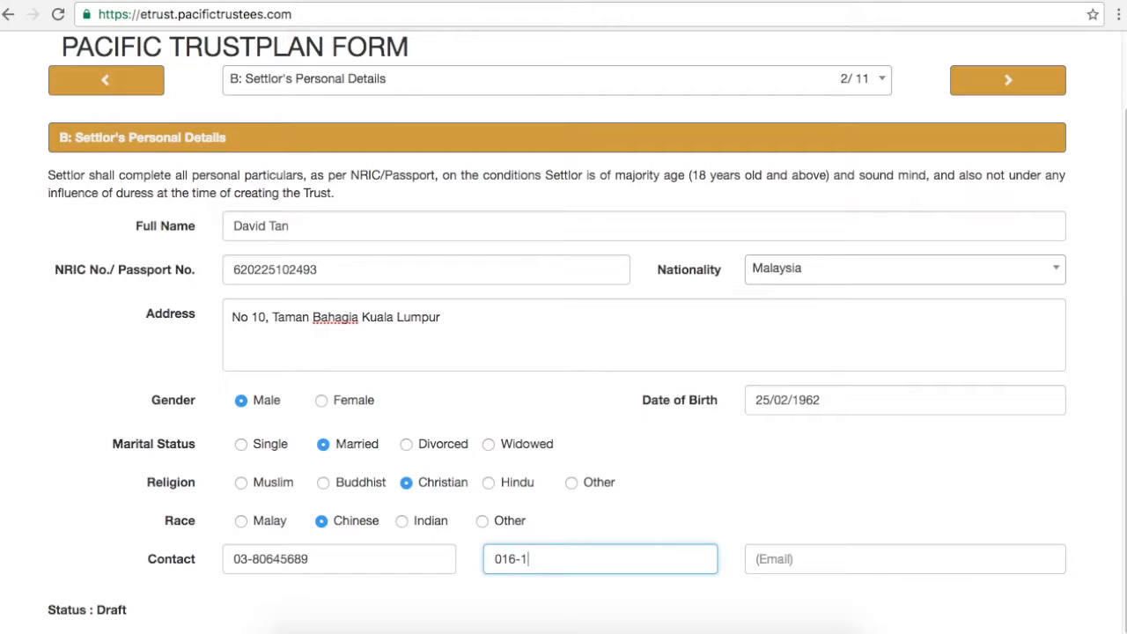
pyautogui.click(863, 566)
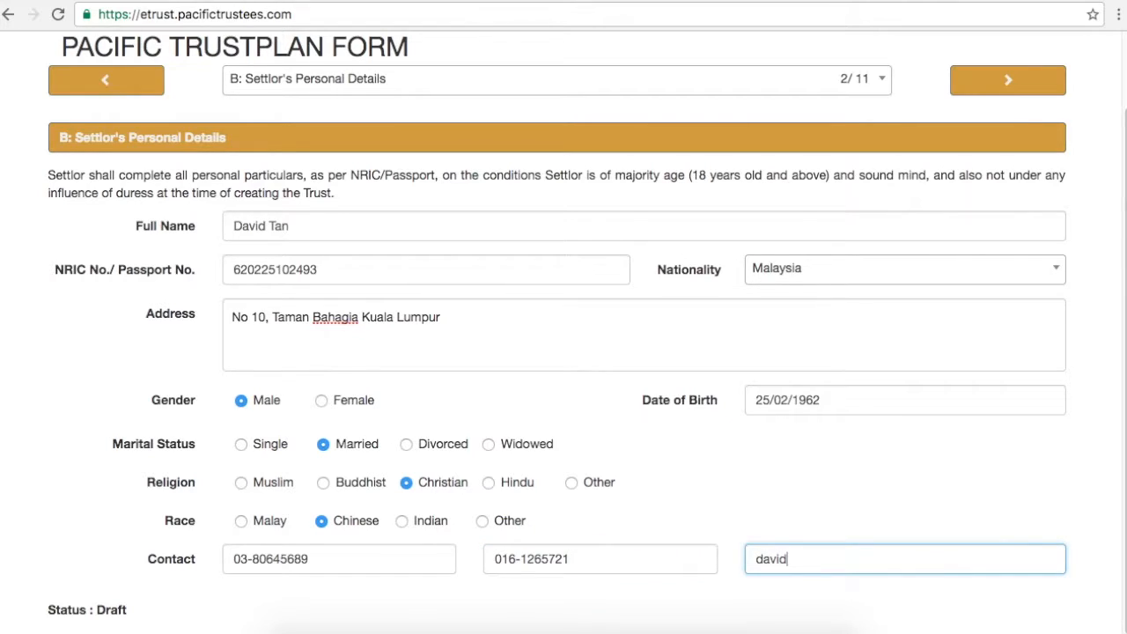
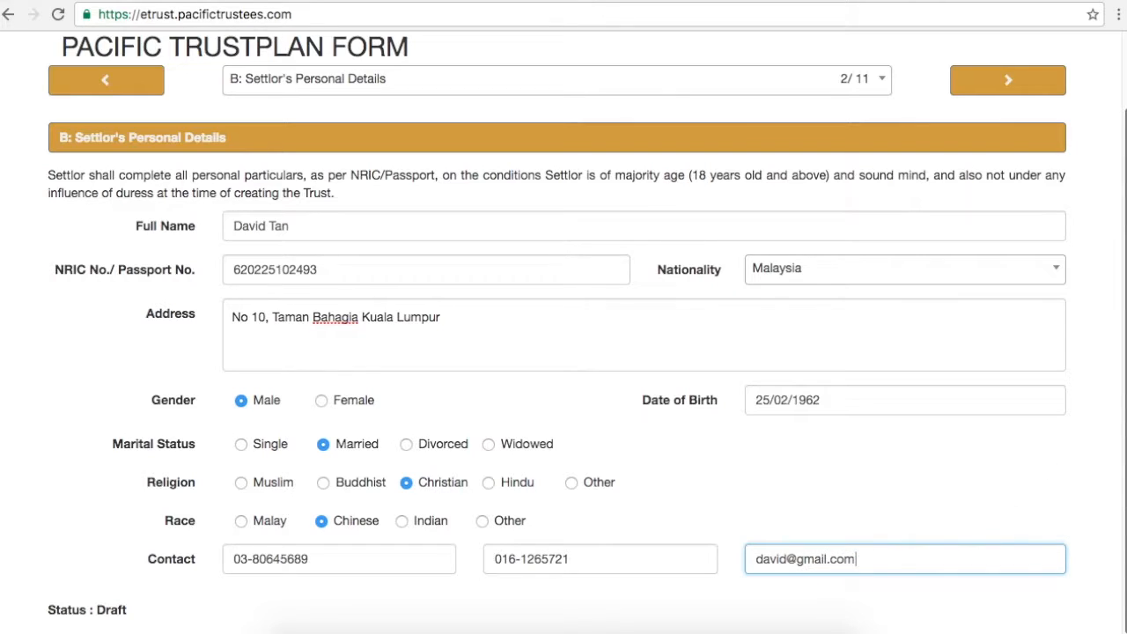
pyautogui.scroll(2, 564, 352)
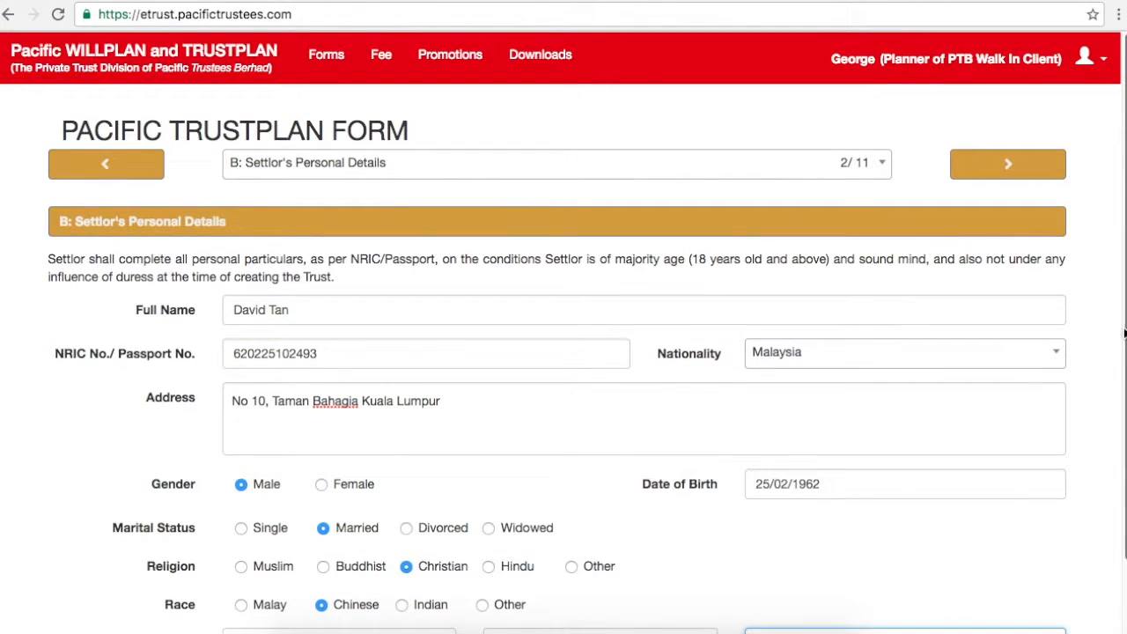
# Step: Acknowledge the Trustee Appointment notice in section C and advance to section D
pyautogui.click(1035, 172)
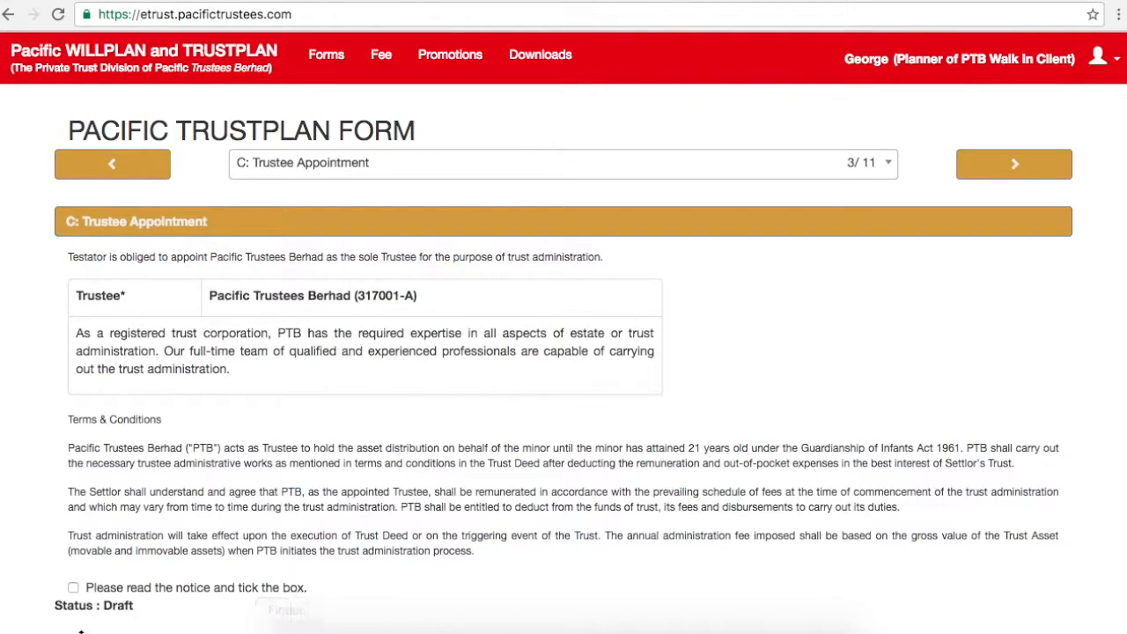
pyautogui.click(73, 588)
pyautogui.click(1017, 167)
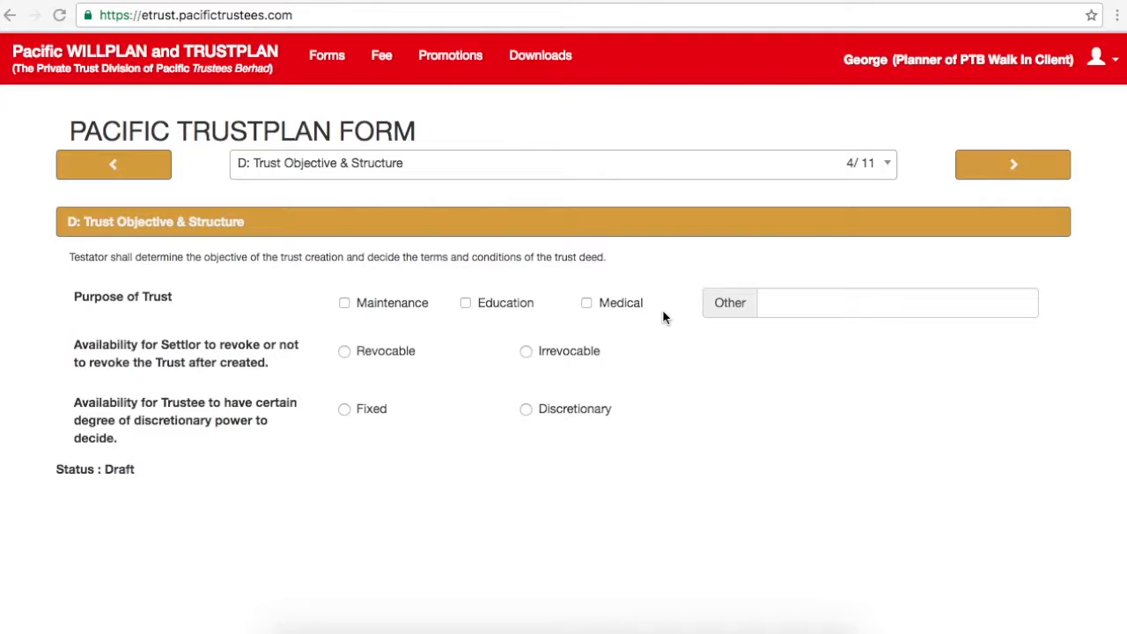
# Step: Tick Maintenance, Education and Medical as trust purposes, leaving Other empty
pyautogui.click(344, 304)
pyautogui.click(466, 304)
pyautogui.click(586, 305)
pyautogui.click(816, 297)
pyautogui.click(723, 415)
# Step: Make the trust Revocable with Fixed trustee power, then advance to section E
pyautogui.click(344, 351)
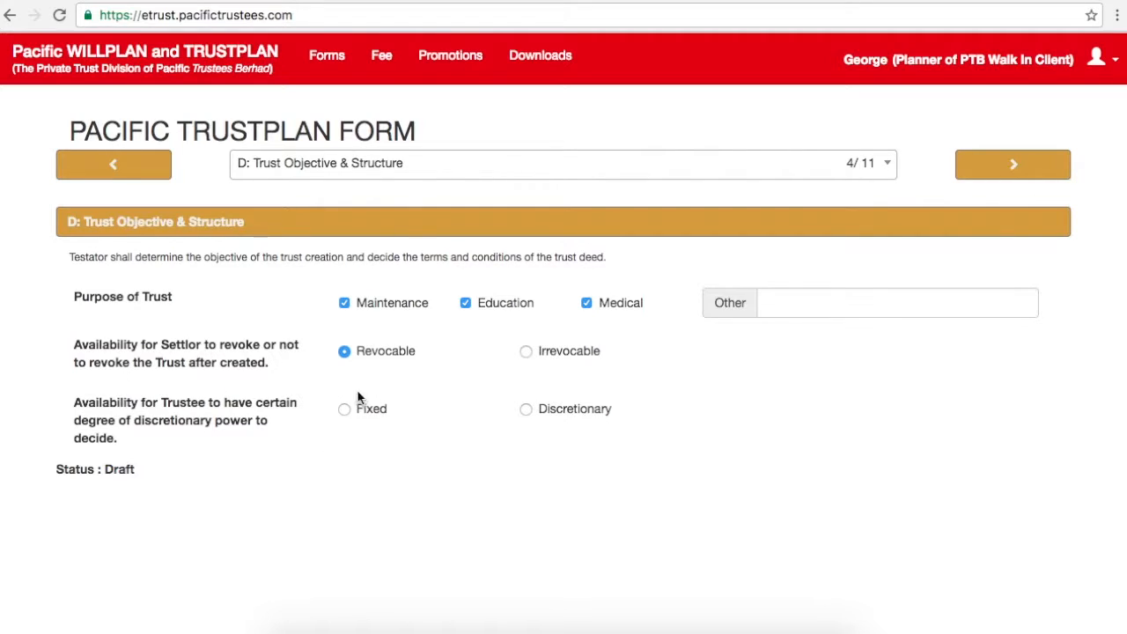
pyautogui.click(344, 410)
pyautogui.click(1039, 174)
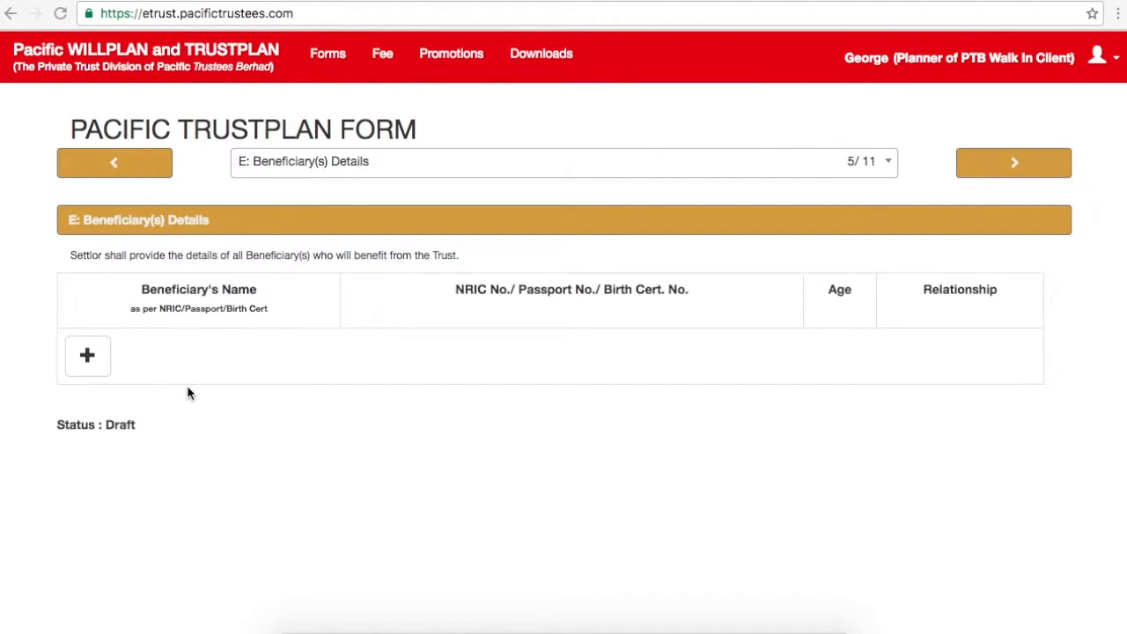
# Step: Add the wife as first beneficiary with her name, NRIC number and age 50
pyautogui.click(87, 353)
pyautogui.click(118, 351)
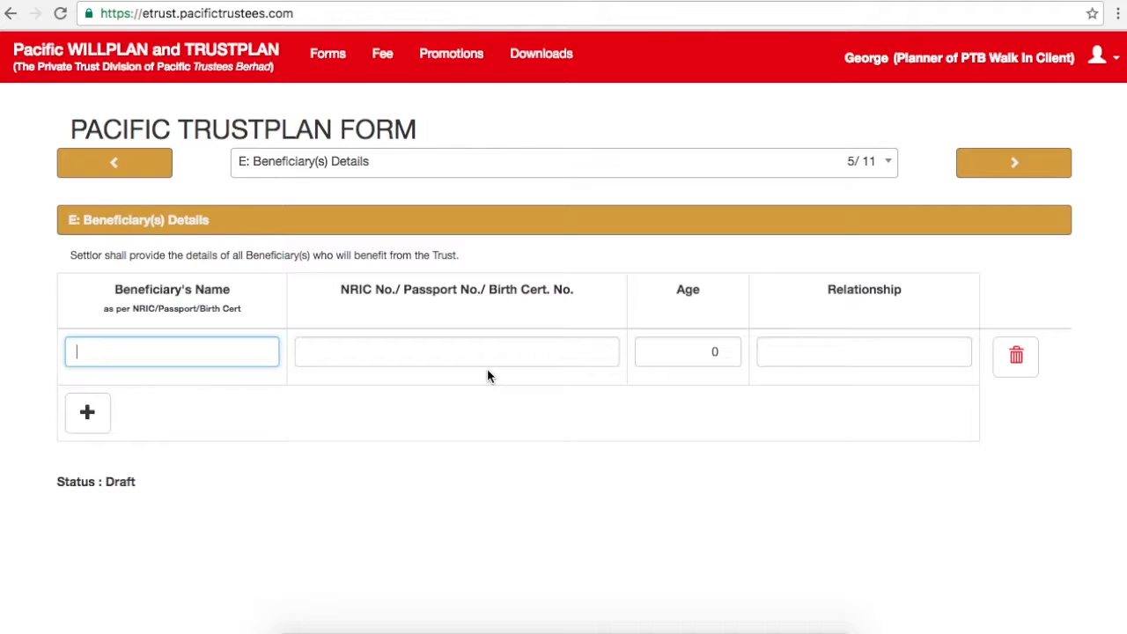
pyautogui.click(535, 351)
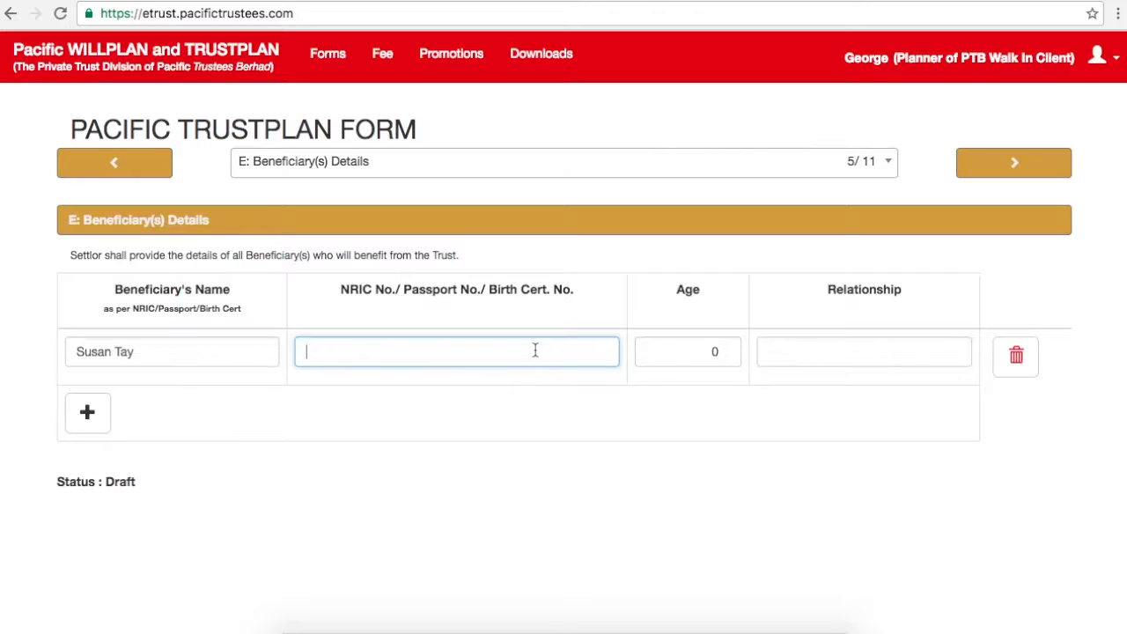
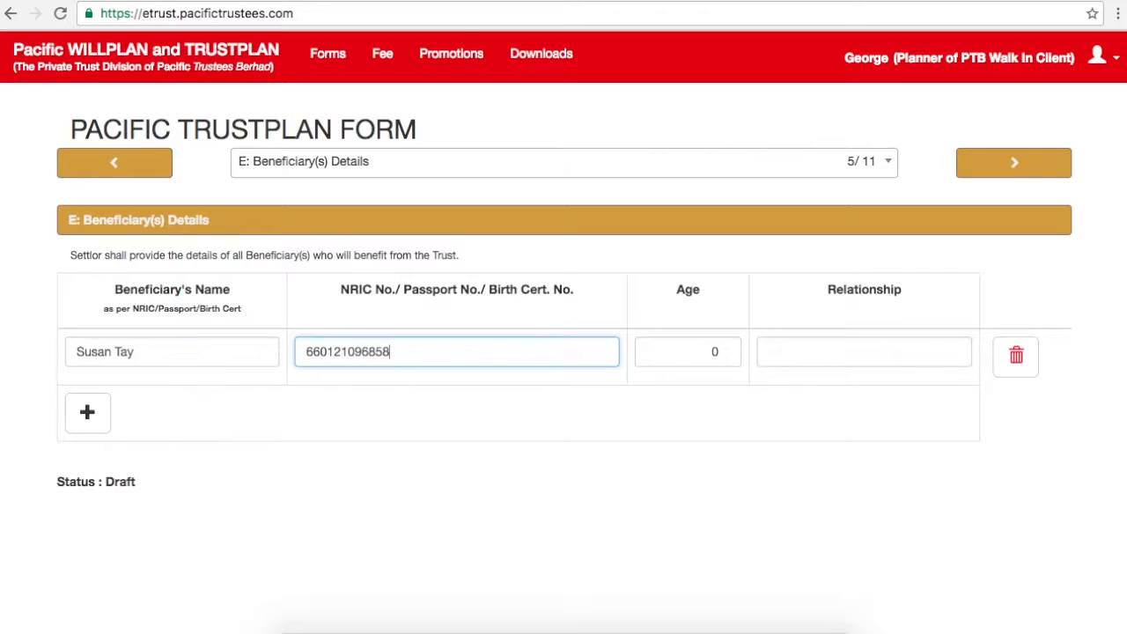
pyautogui.press('Tab')
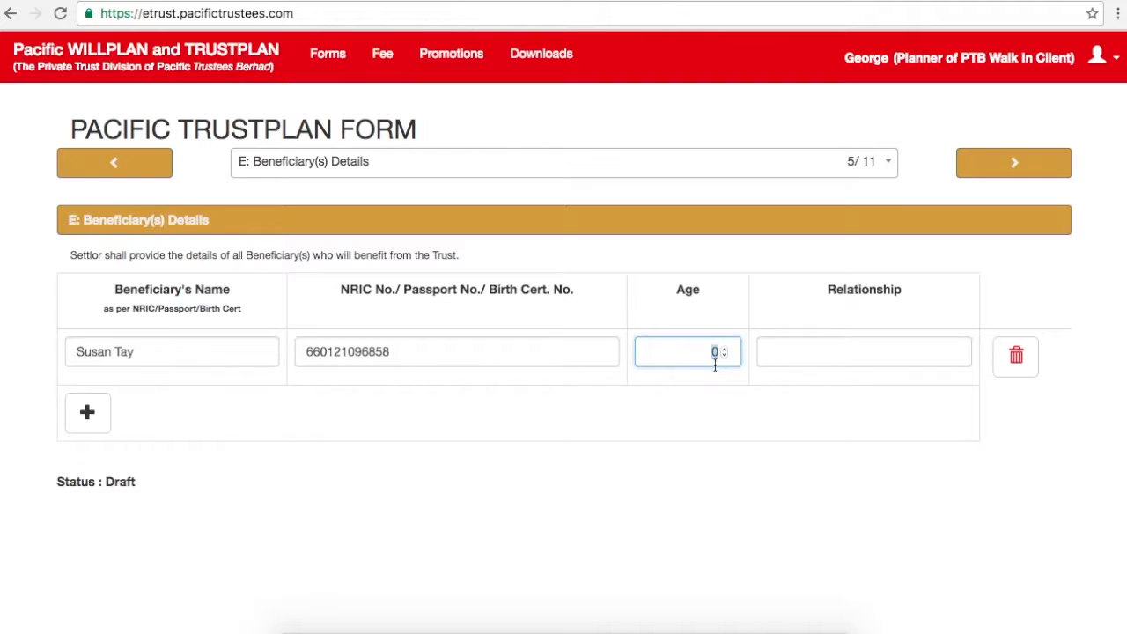
pyautogui.write('50')
pyautogui.press('Tab')
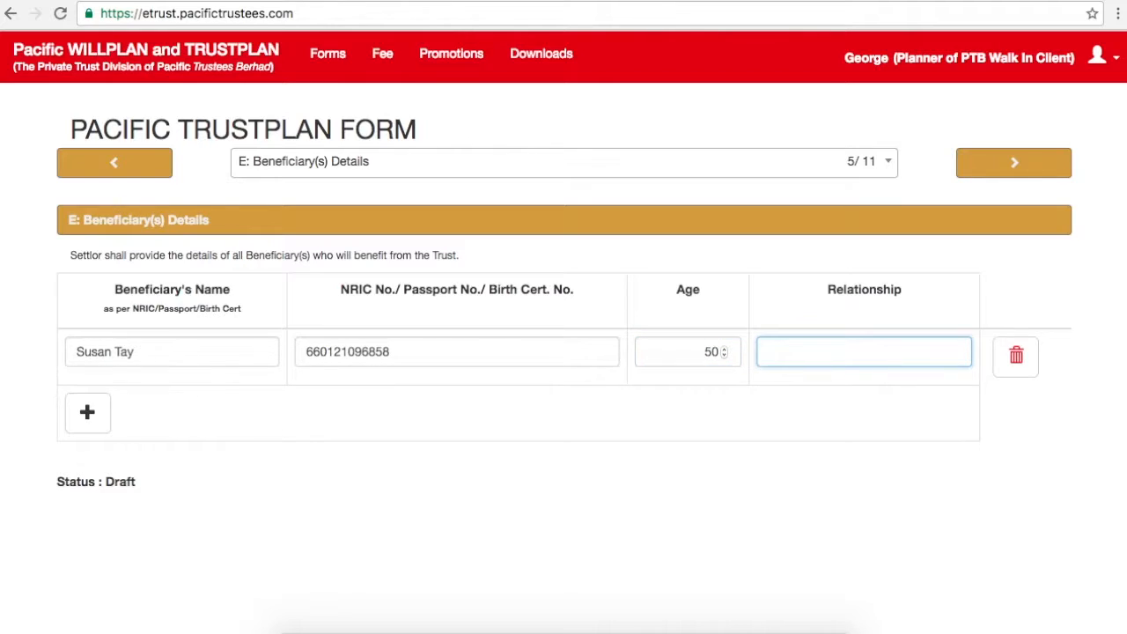
pyautogui.write('Wife')
# Step: Add the son as second beneficiary with his name, NRIC number and age 25
pyautogui.click(87, 414)
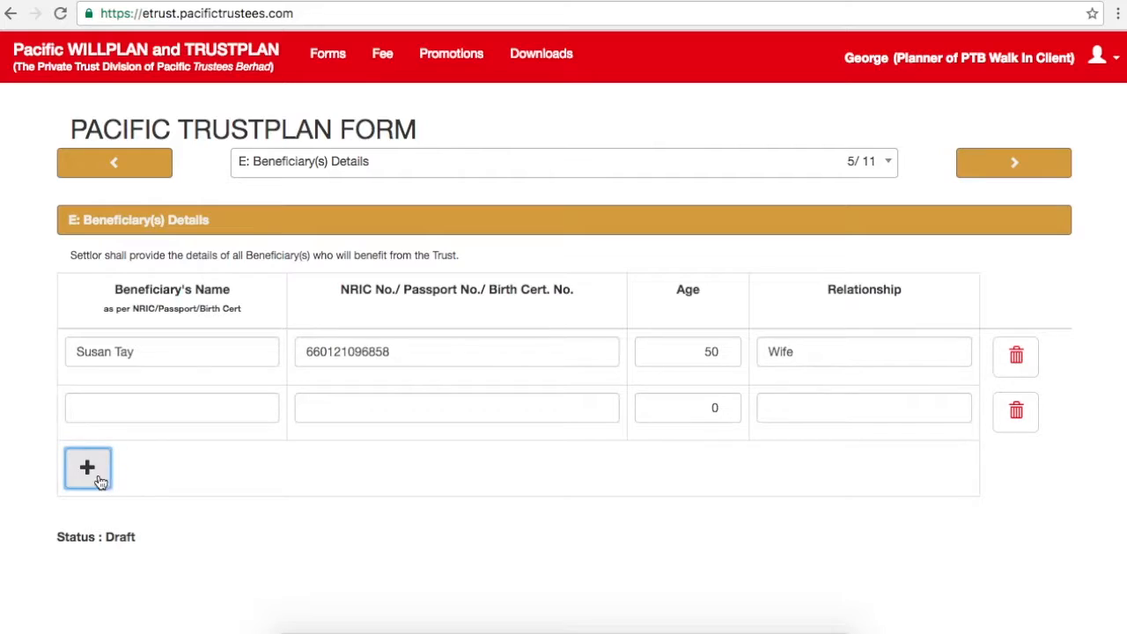
pyautogui.click(107, 408)
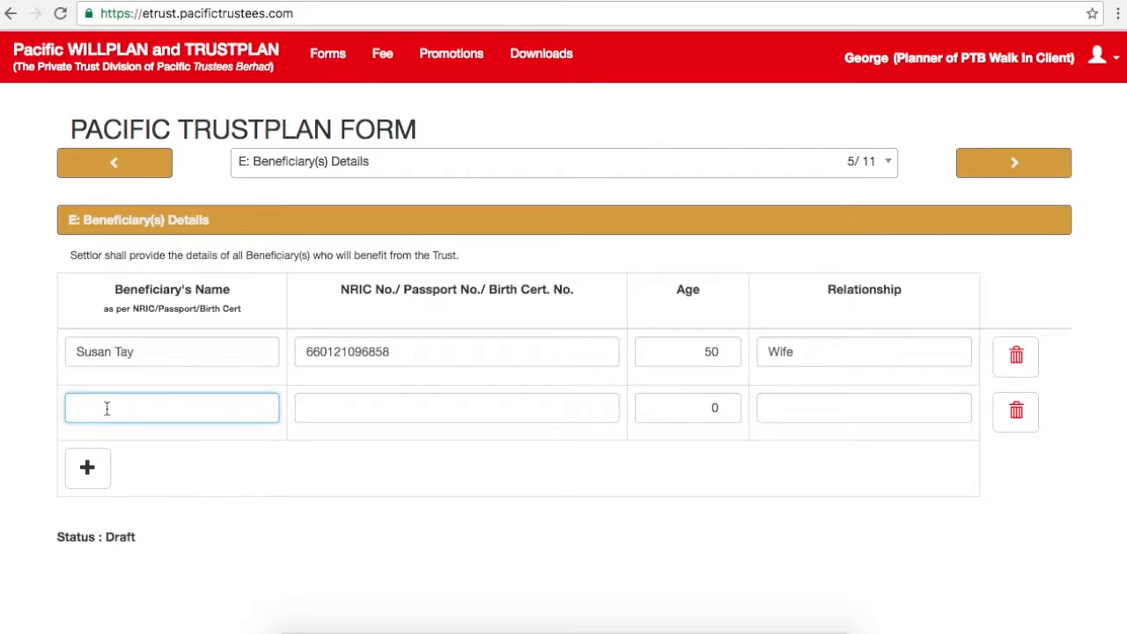
pyautogui.press('Tab')
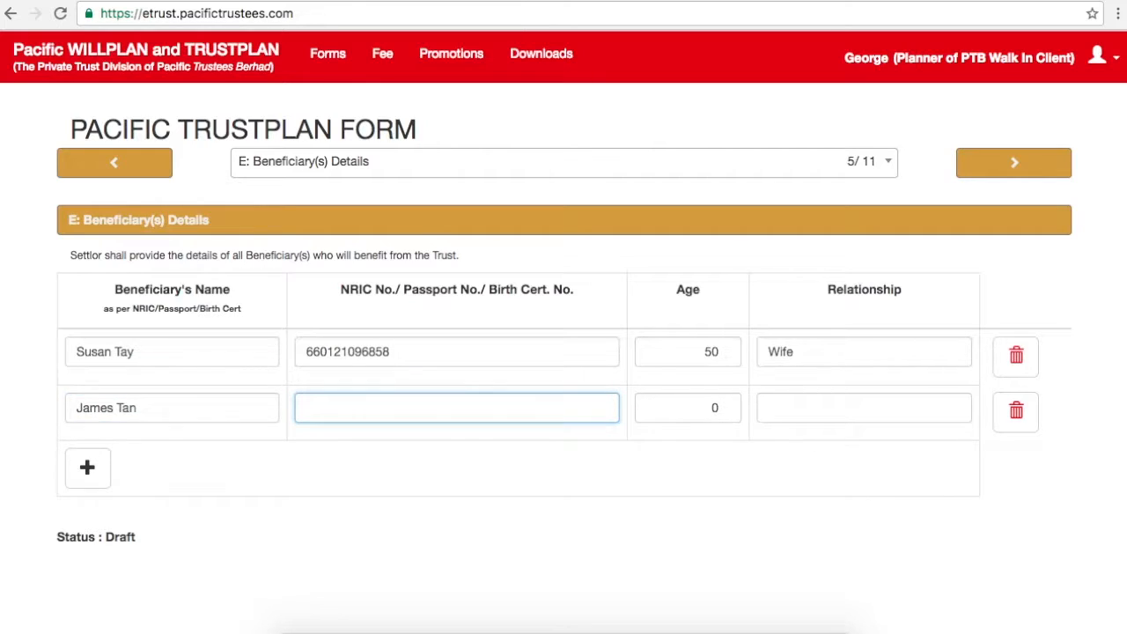
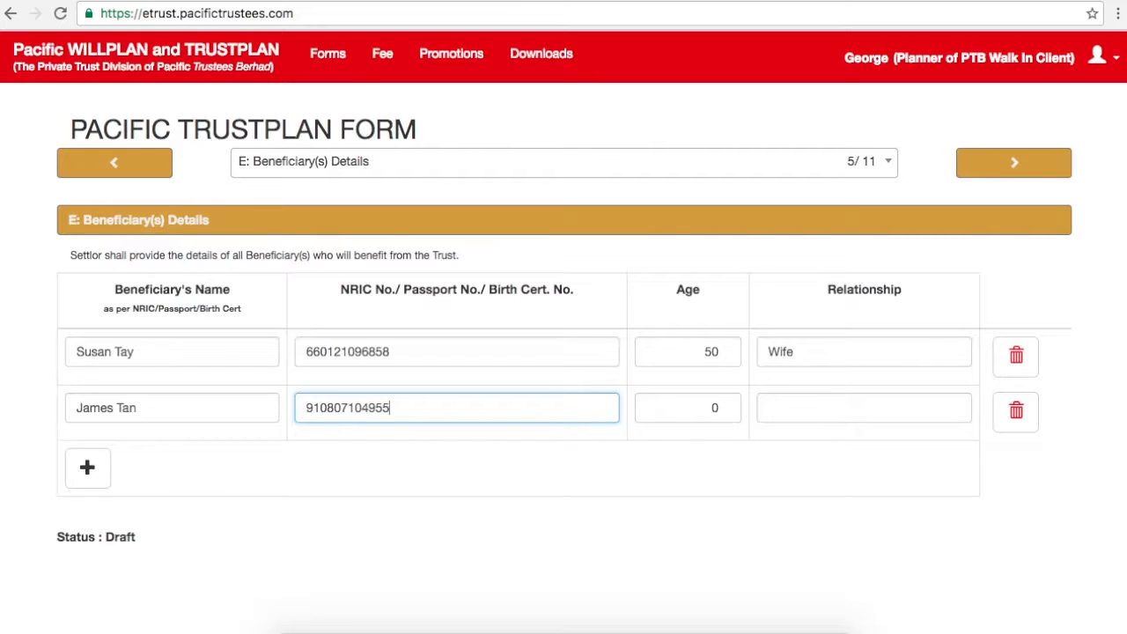
pyautogui.press('Tab')
pyautogui.write('25')
pyautogui.press('Tab')
pyautogui.write('So')
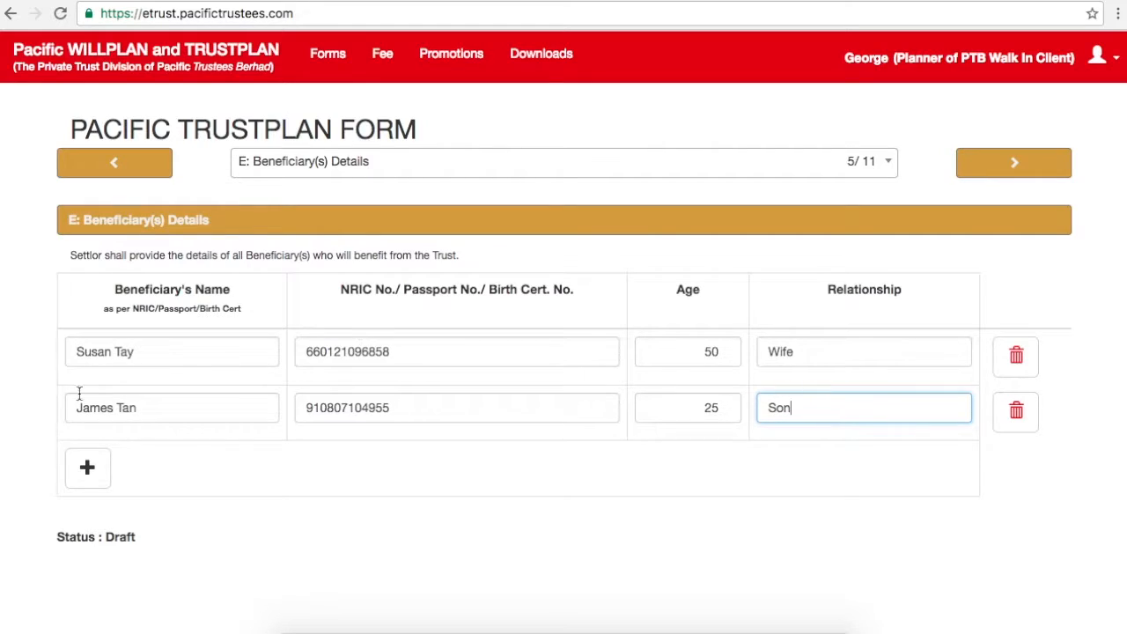
pyautogui.click(855, 350)
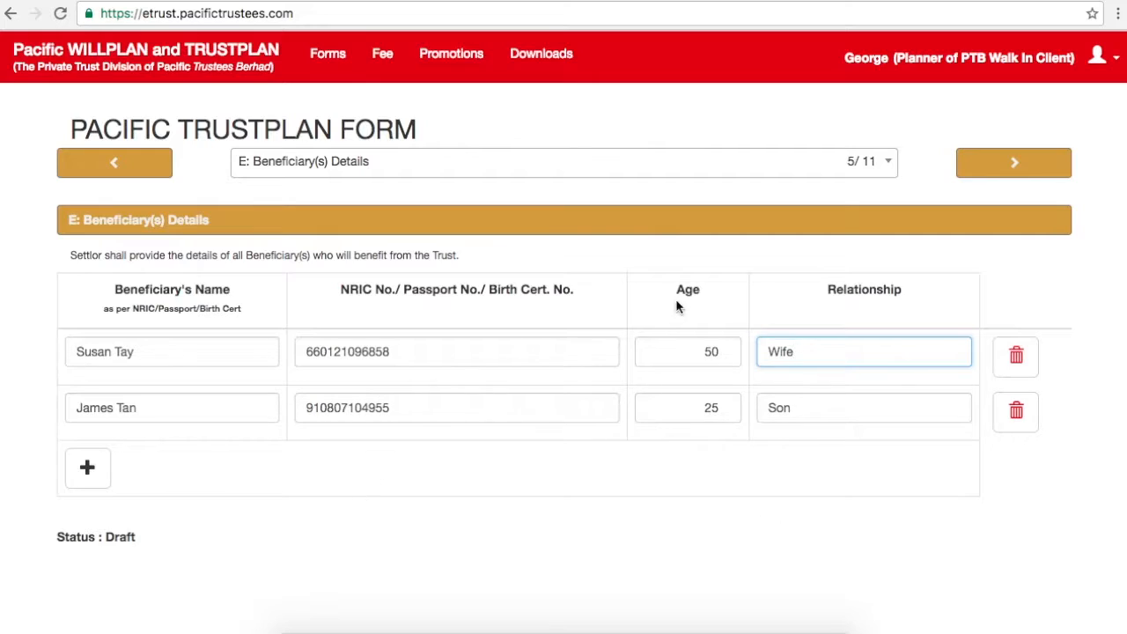
pyautogui.click(583, 517)
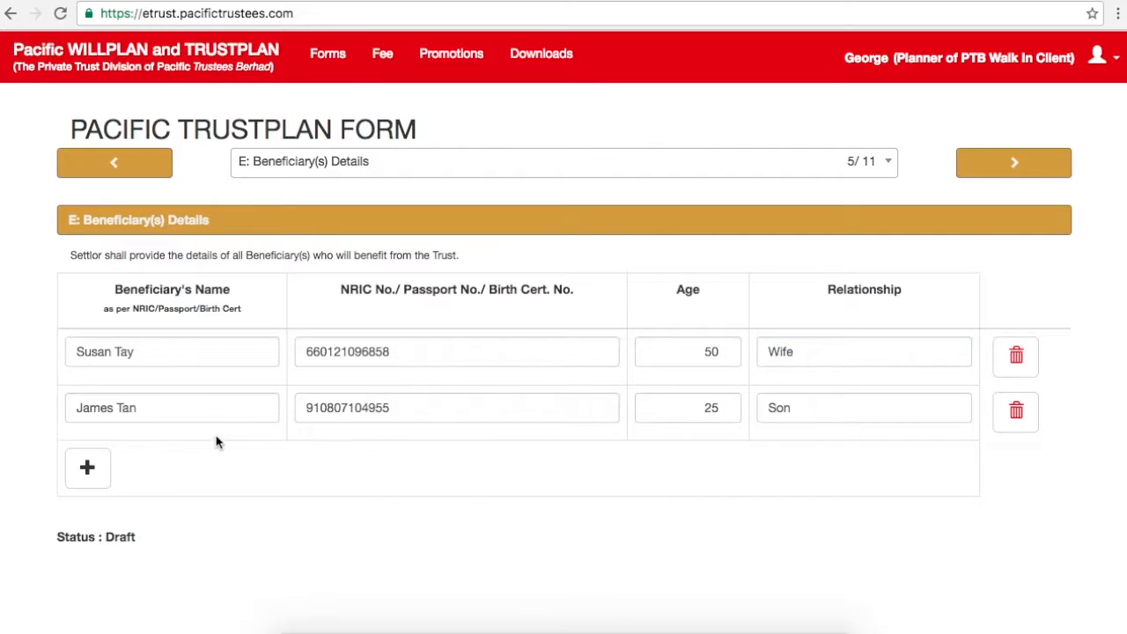
# Step: Advance to section F: Guardian for Minor after rechecking the beneficiaries in section E
pyautogui.click(1009, 172)
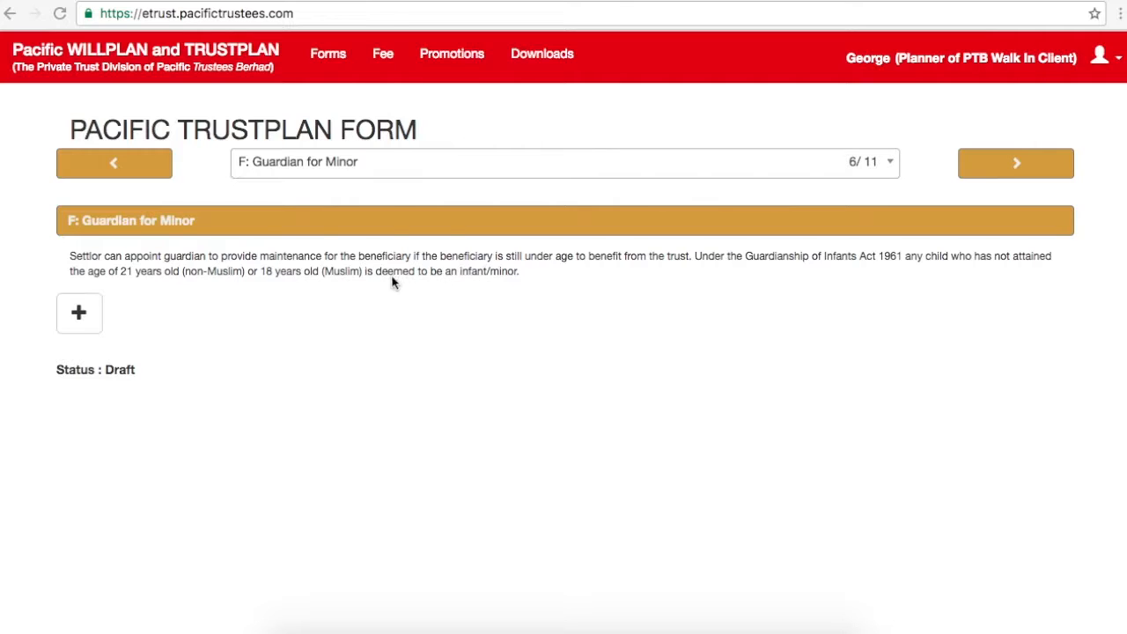
pyautogui.click(139, 170)
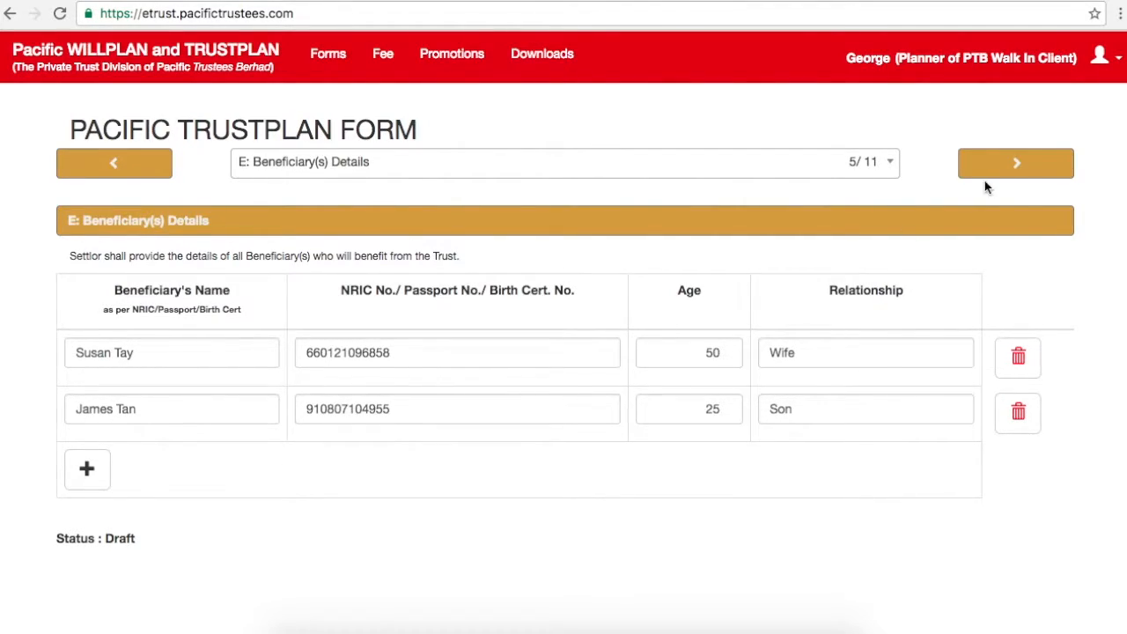
pyautogui.click(1014, 163)
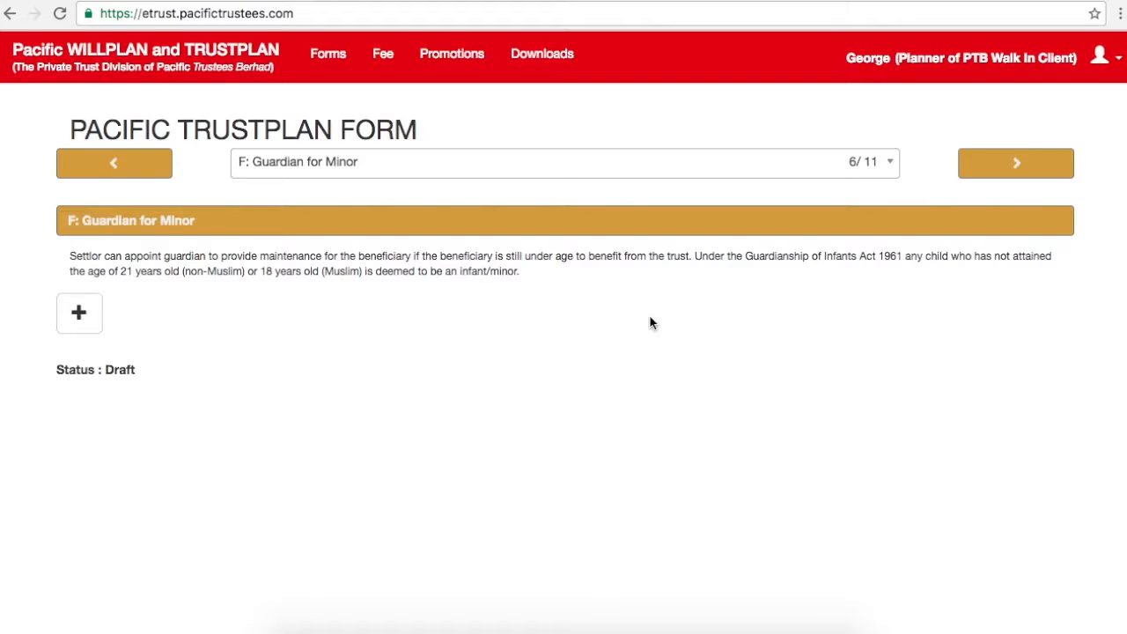
# Step: Add a Main Guardian row, delete it so section F has no guardian, and continue to section G
pyautogui.click(94, 323)
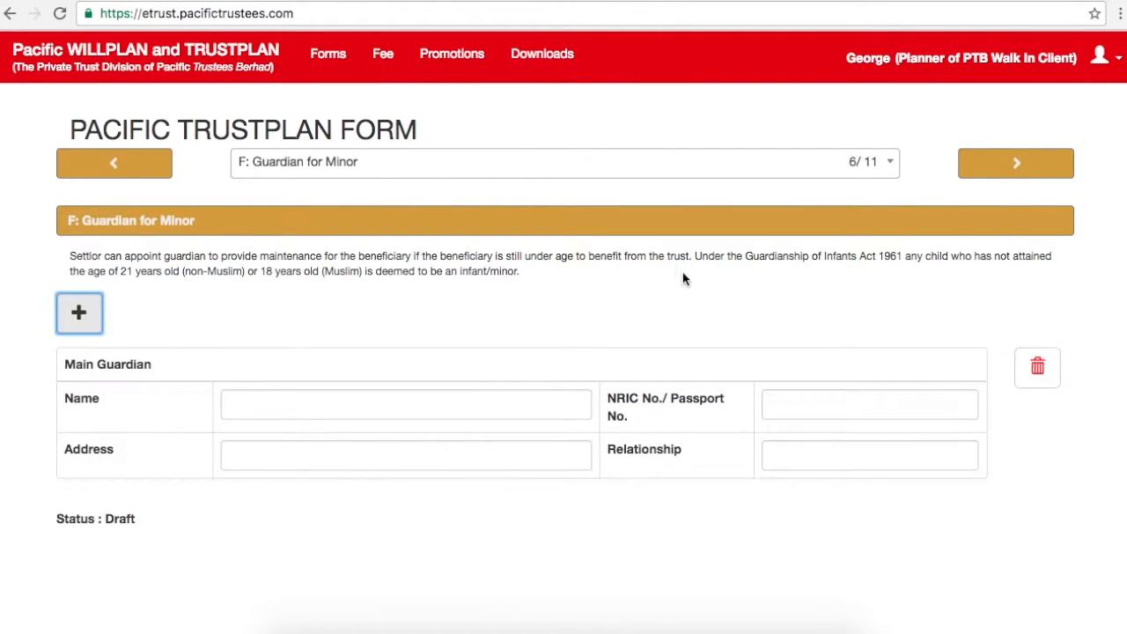
pyautogui.click(1039, 373)
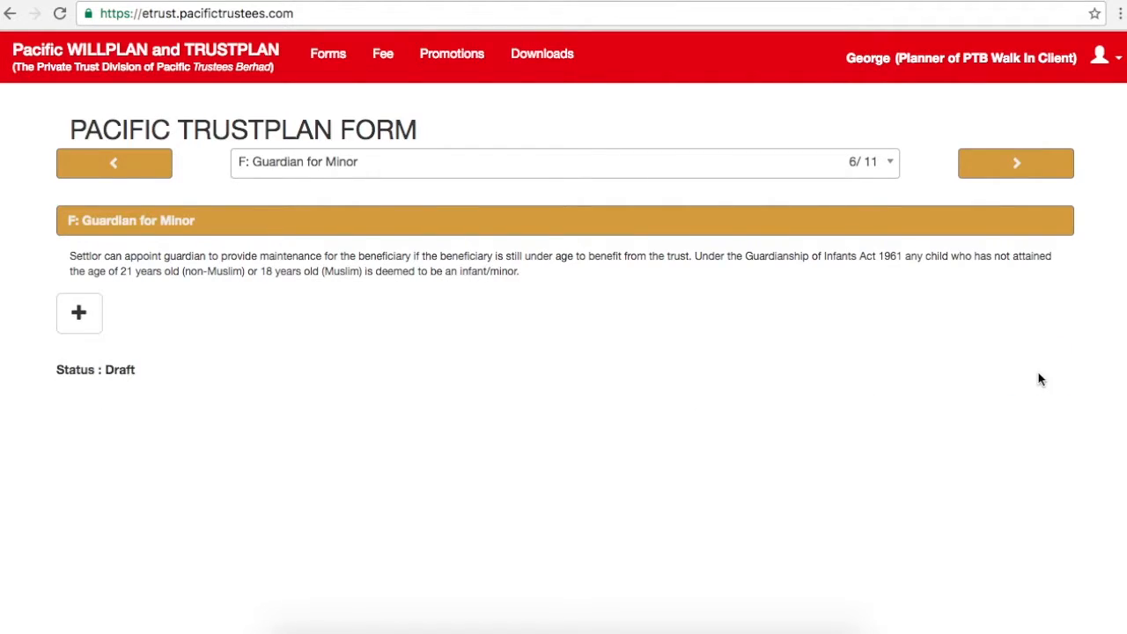
pyautogui.click(1003, 162)
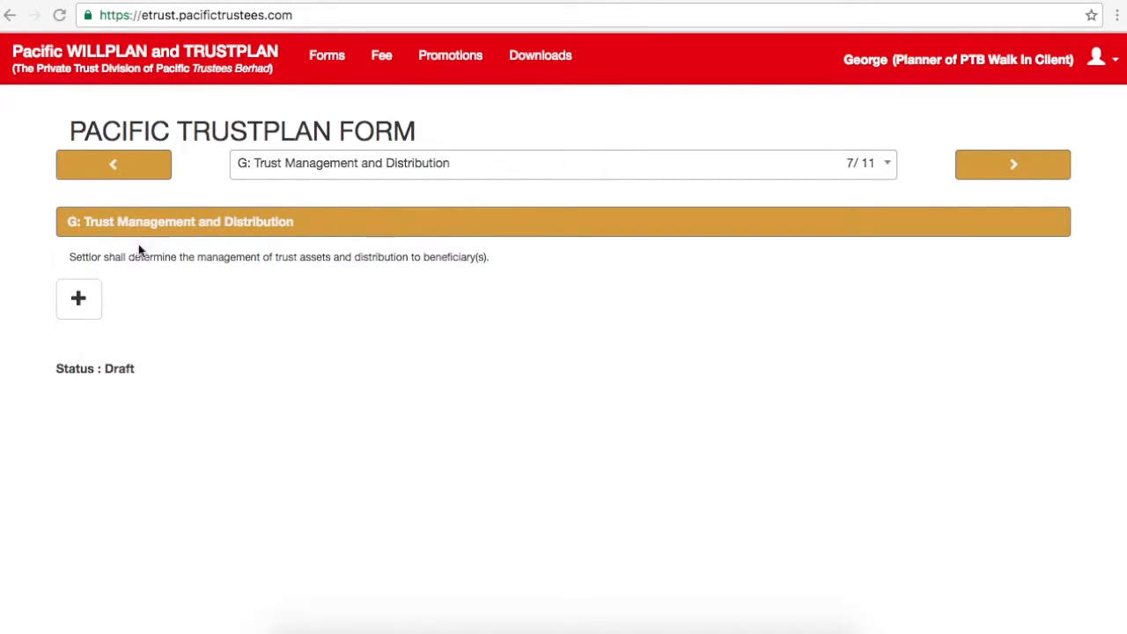
# Step: Add a trust asset named House 1 and set it to be managed for Rent Income
pyautogui.click(80, 305)
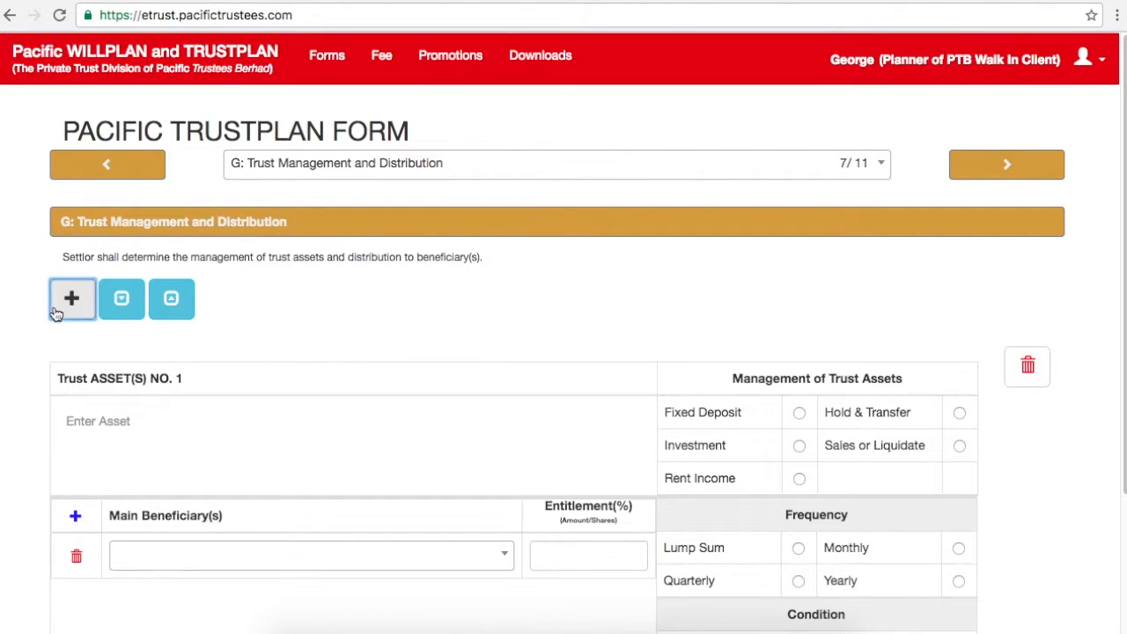
pyautogui.click(96, 422)
pyautogui.write('House 1')
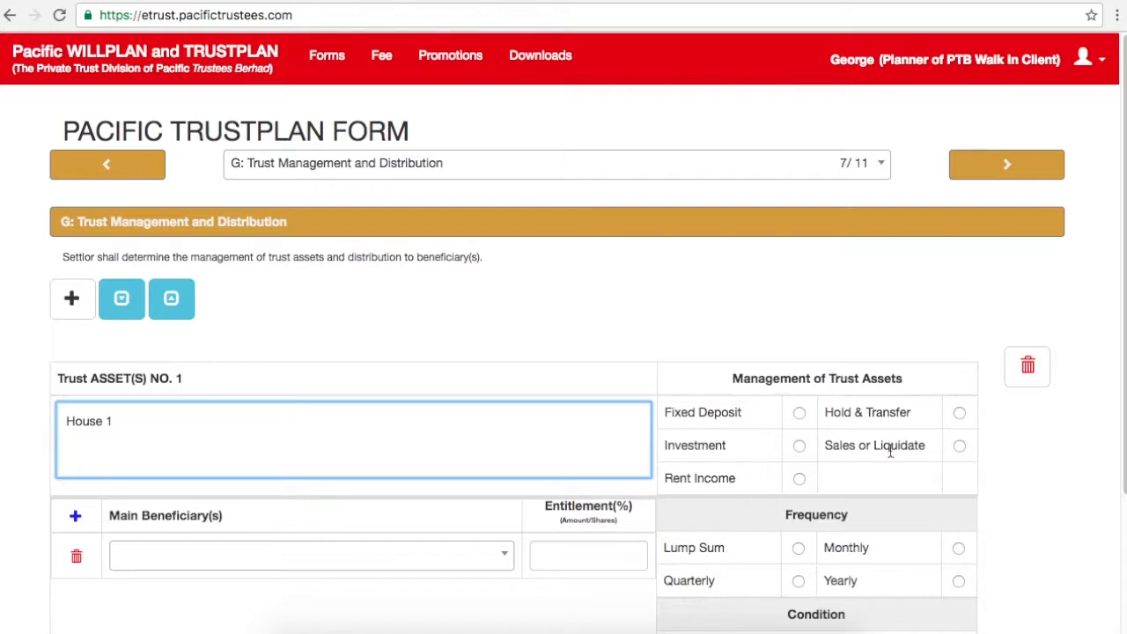
pyautogui.click(800, 480)
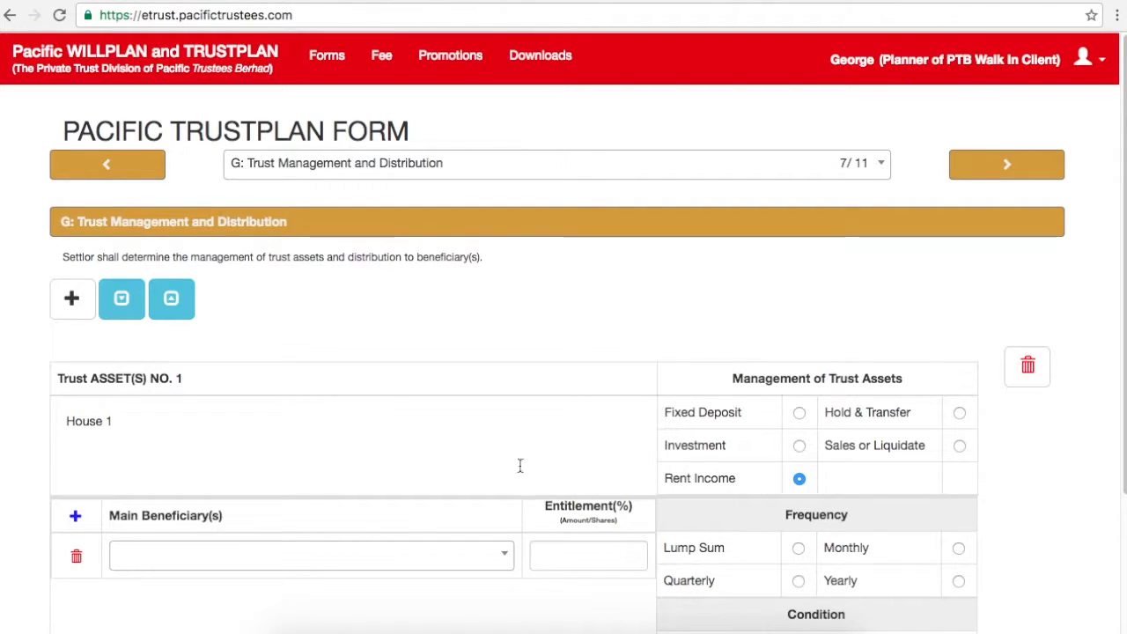
# Step: Choose the first listed person as main beneficiary with a 50% entitlement
pyautogui.click(338, 558)
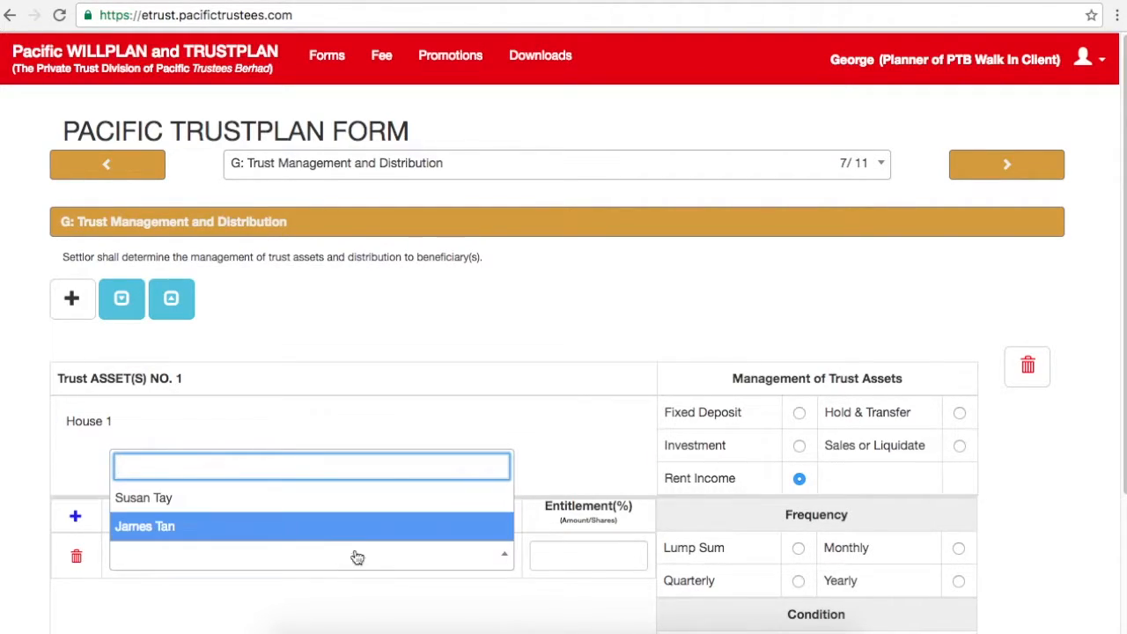
pyautogui.click(321, 562)
pyautogui.click(295, 571)
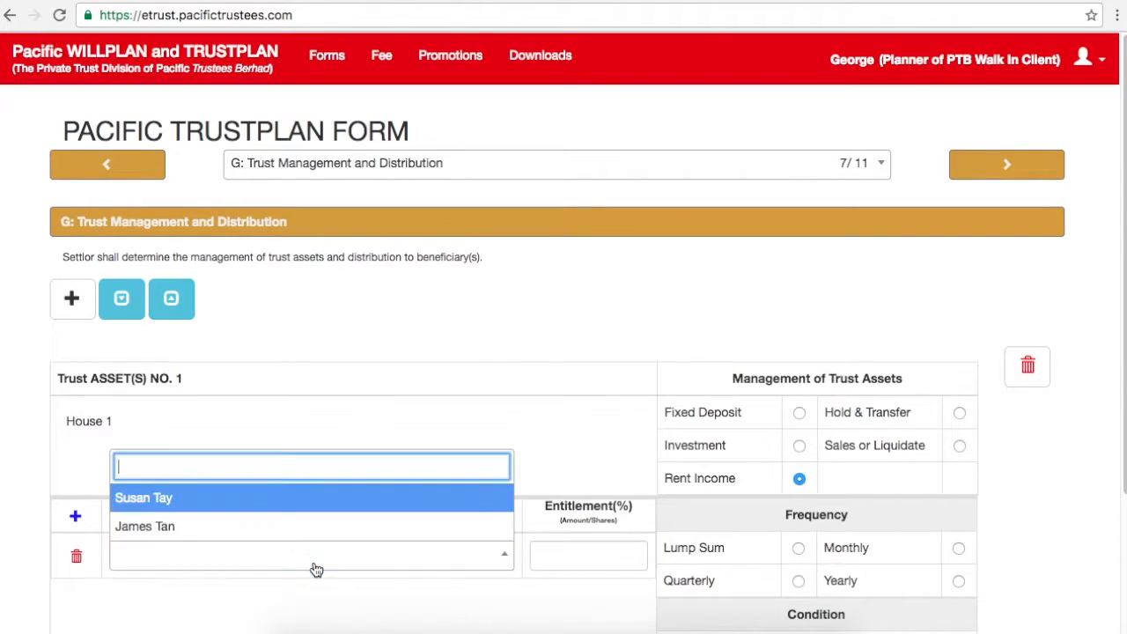
pyautogui.click(308, 508)
pyautogui.click(577, 557)
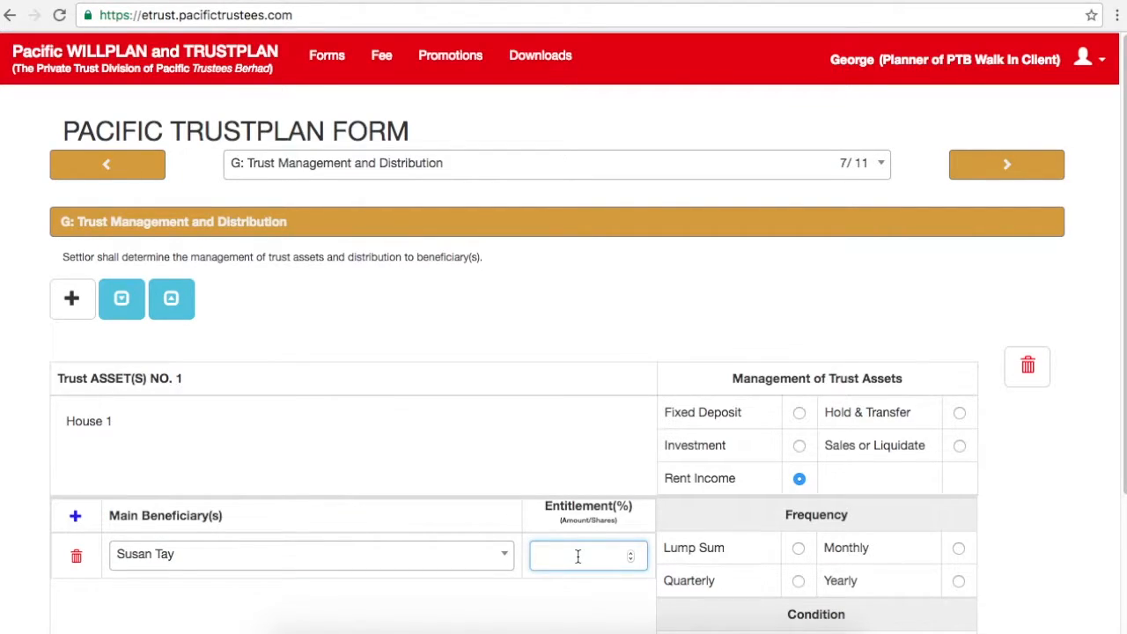
pyautogui.write('50')
# Step: Add a second main beneficiary row with the second listed person at 50%
pyautogui.click(76, 520)
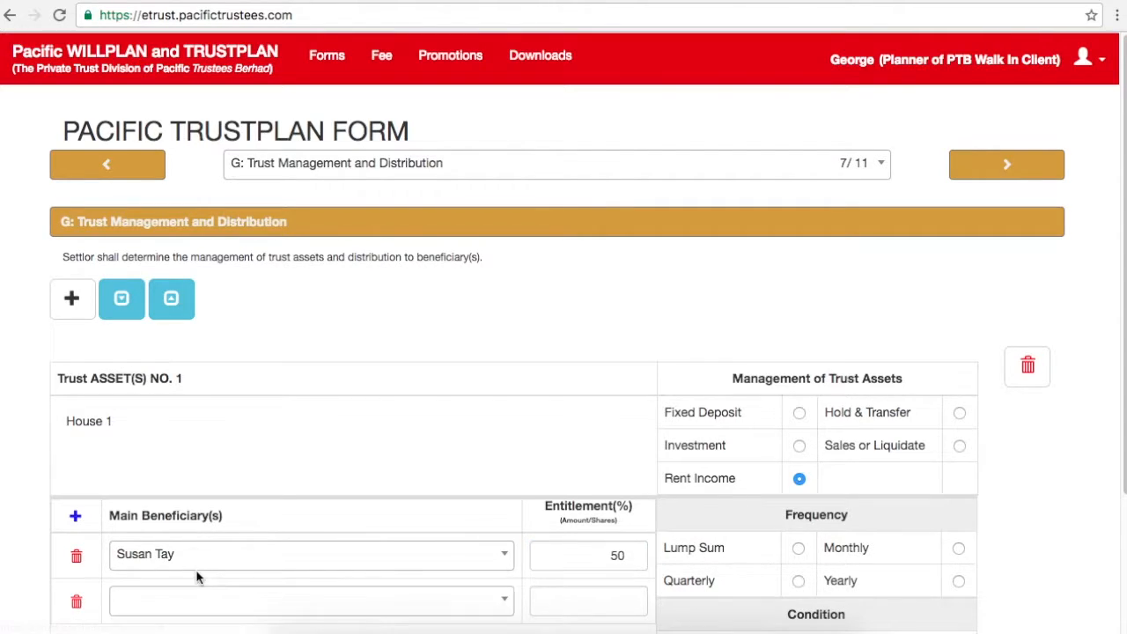
pyautogui.click(442, 609)
pyautogui.click(325, 581)
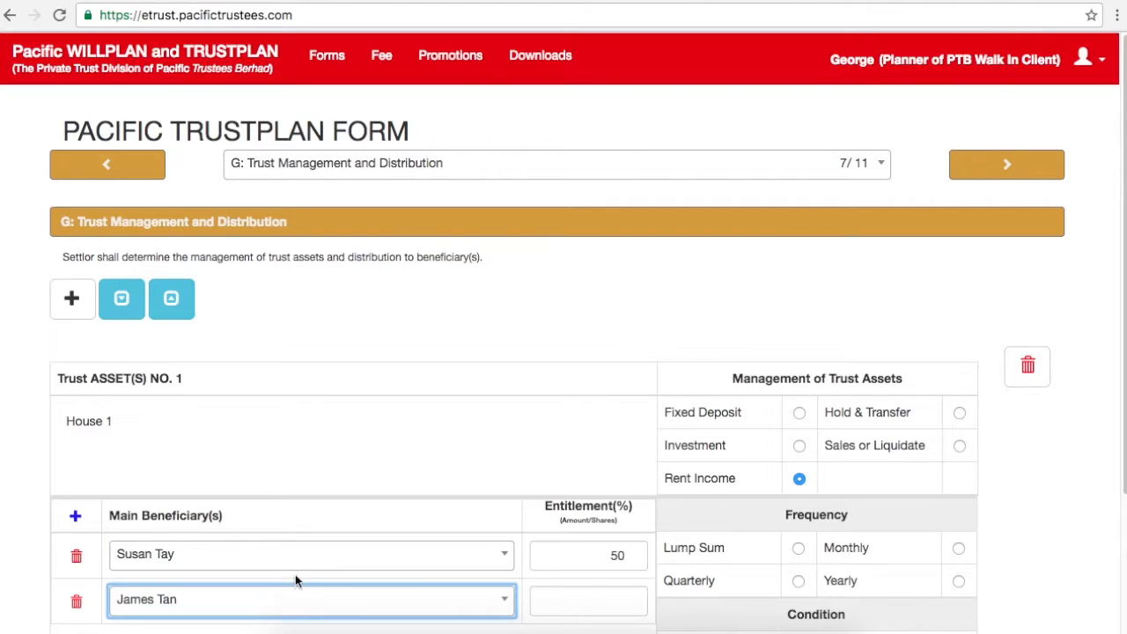
pyautogui.click(573, 596)
pyautogui.write('50')
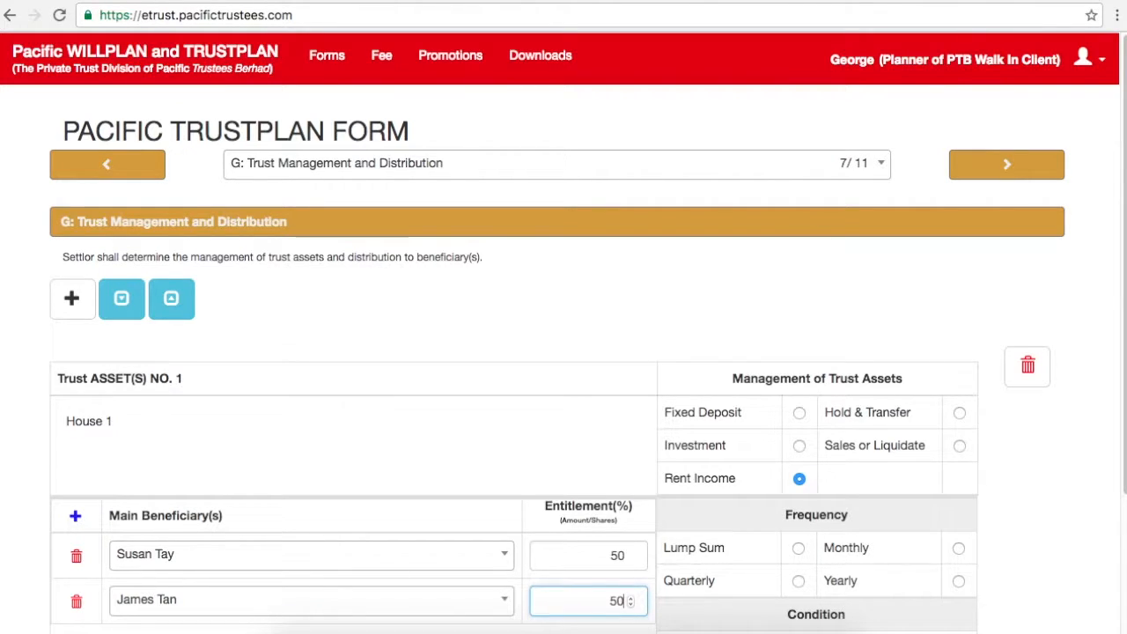
pyautogui.click(1009, 489)
# Step: Open the distribution condition field and leave it empty
pyautogui.scroll(-3, 1123, 464)
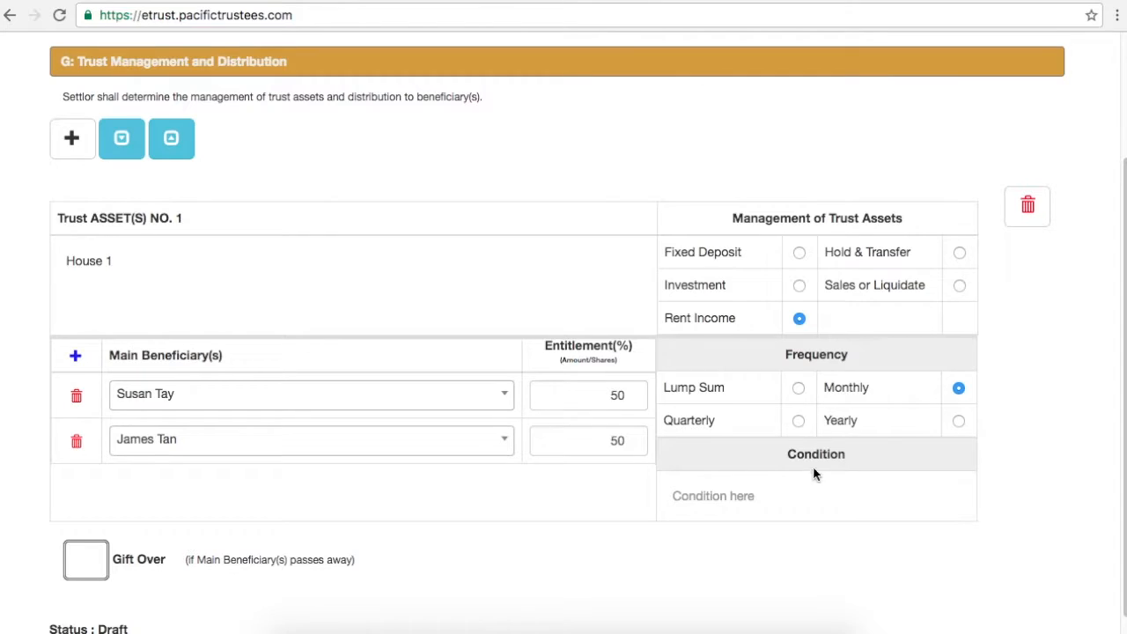
pyautogui.click(715, 496)
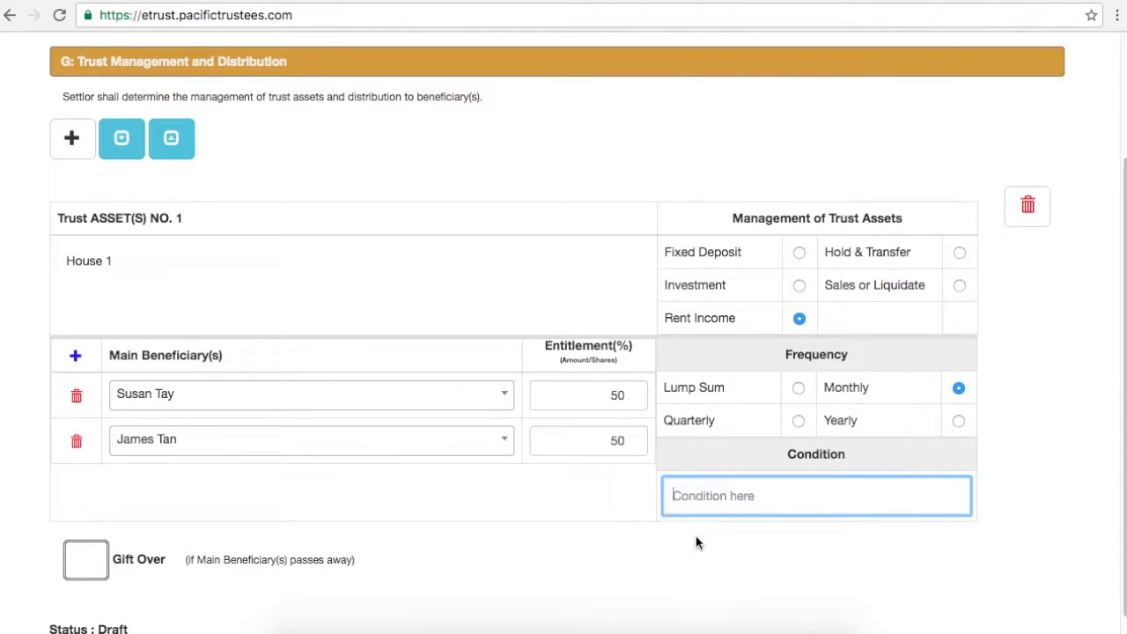
pyautogui.click(592, 566)
pyautogui.scroll(1, 531, 543)
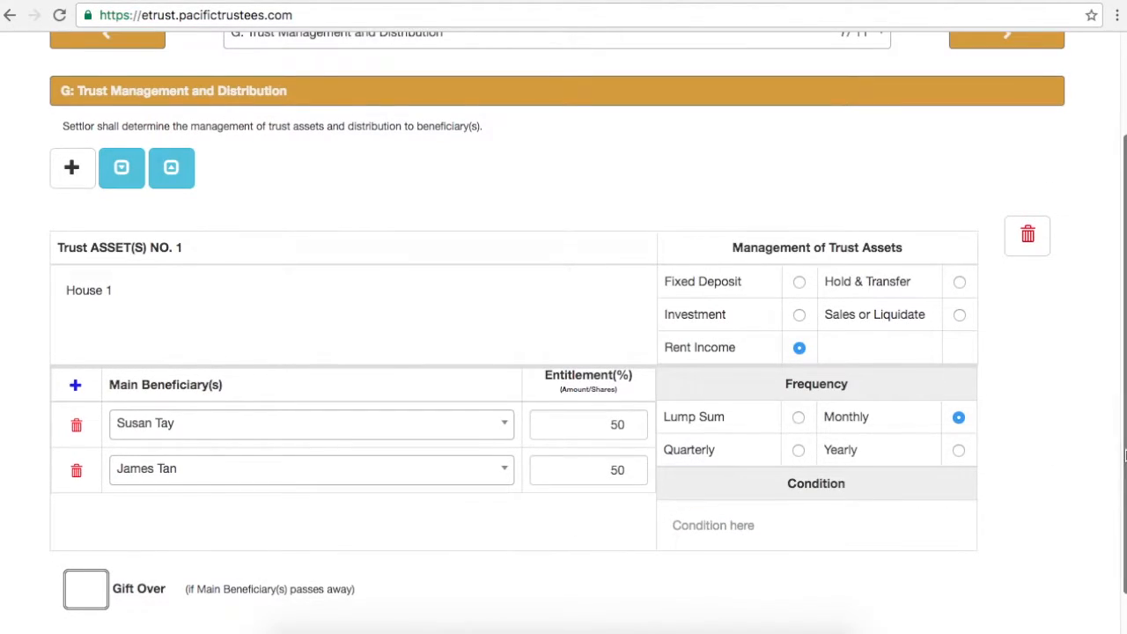
pyautogui.scroll(-1, 1055, 452)
# Step: Tick Gift Over and try both the surviving-beneficiaries and substitute-beneficiaries options
pyautogui.click(84, 548)
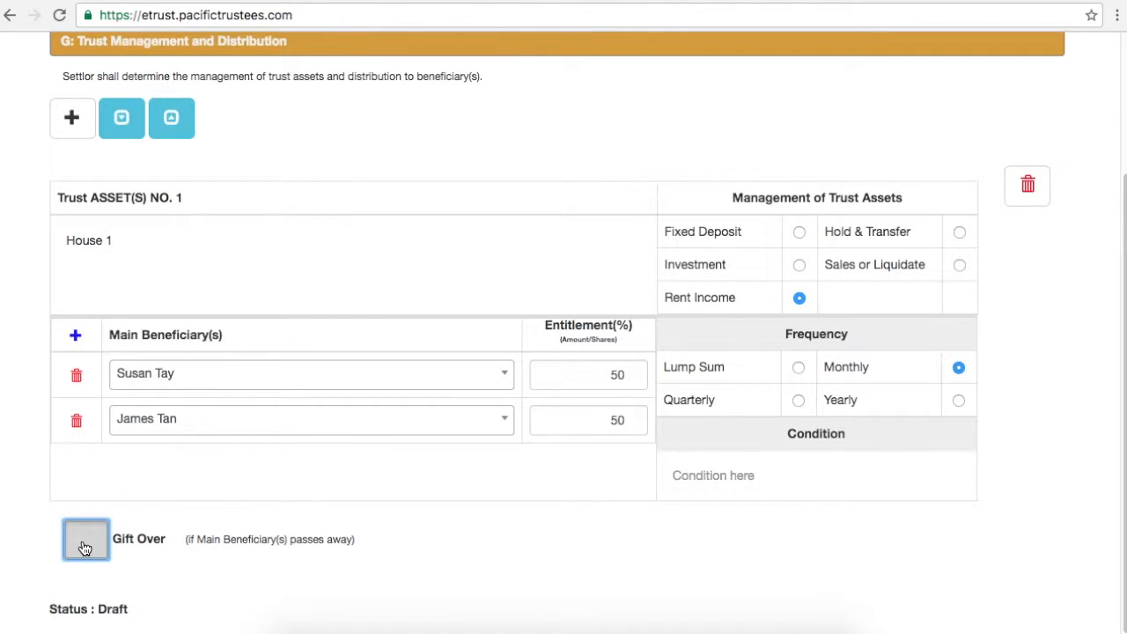
pyautogui.scroll(3, 780, 473)
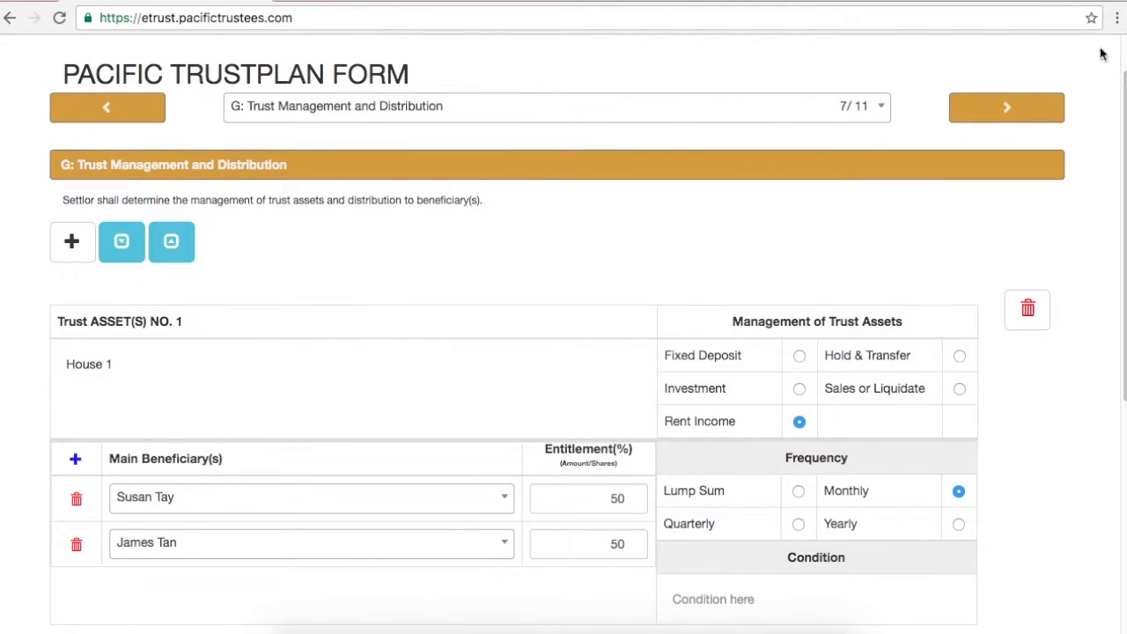
pyautogui.scroll(-4, 383, 114)
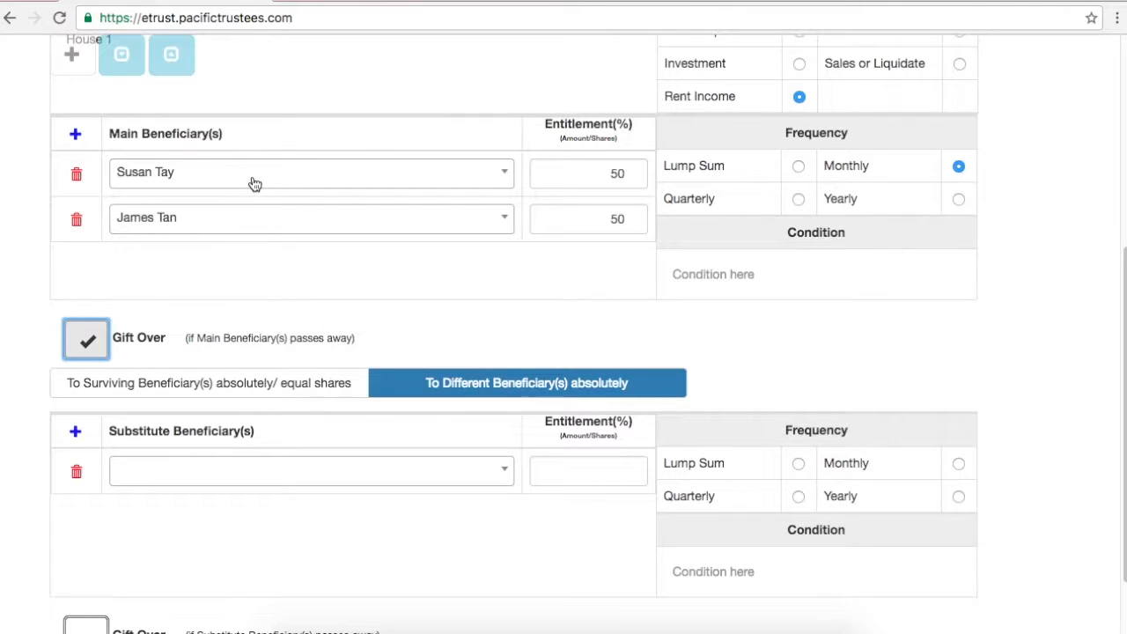
pyautogui.click(264, 380)
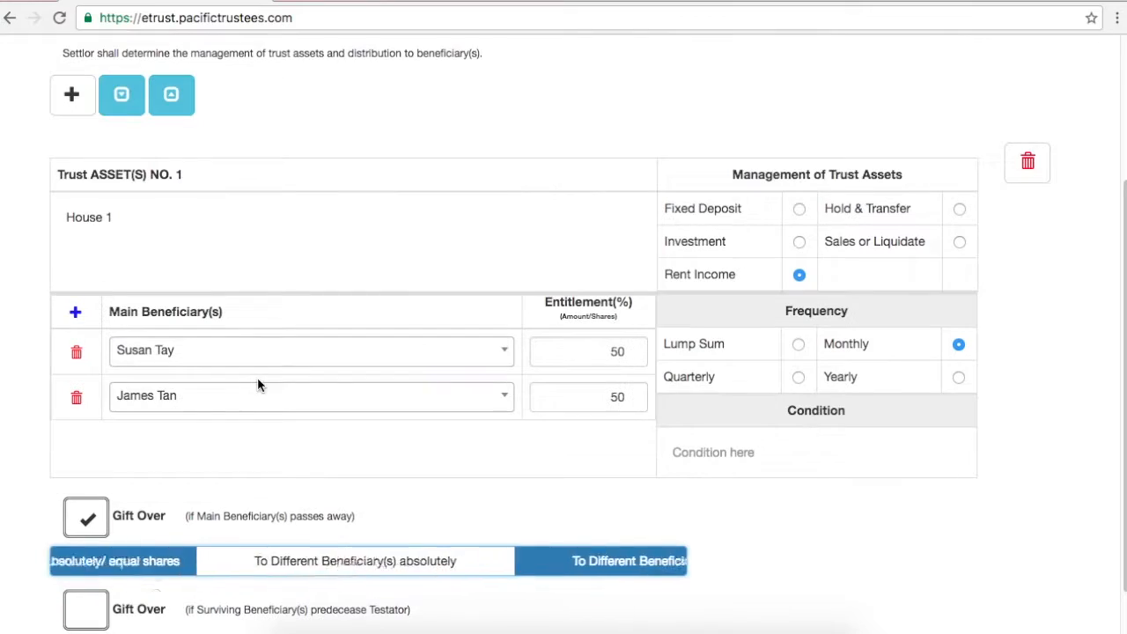
pyautogui.click(449, 568)
pyautogui.click(307, 577)
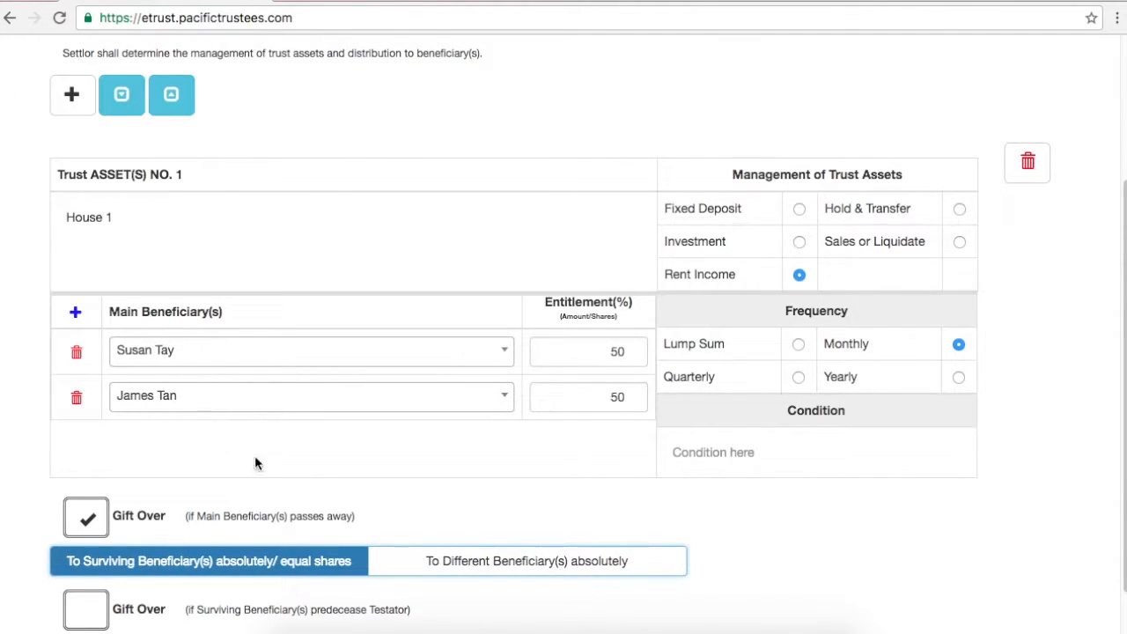
pyautogui.click(618, 572)
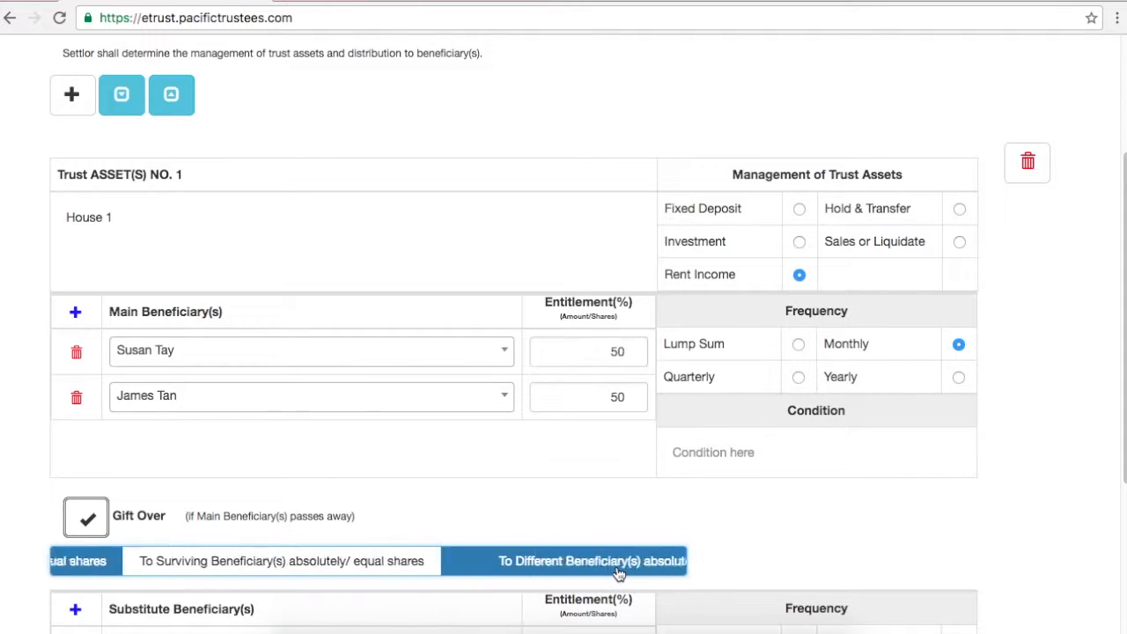
# Step: Settle the Gift Over on 'To Surviving Beneficiary(s) absolutely/ equal shares'
pyautogui.scroll(2, 711, 473)
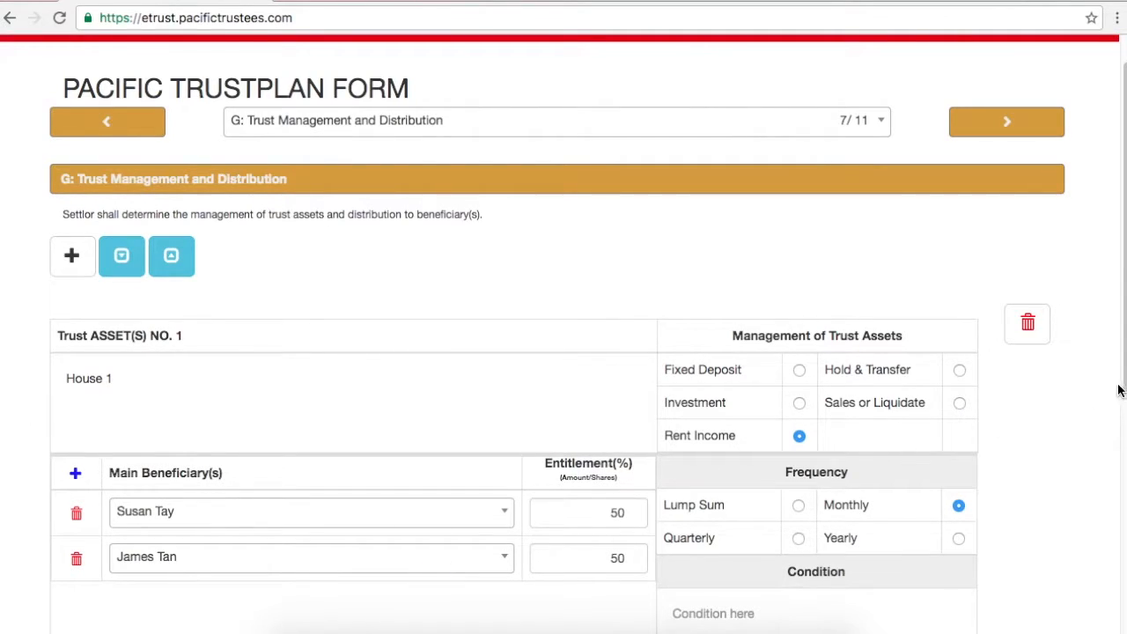
pyautogui.scroll(-5, 642, 502)
pyautogui.click(484, 450)
pyautogui.click(485, 449)
pyautogui.click(331, 364)
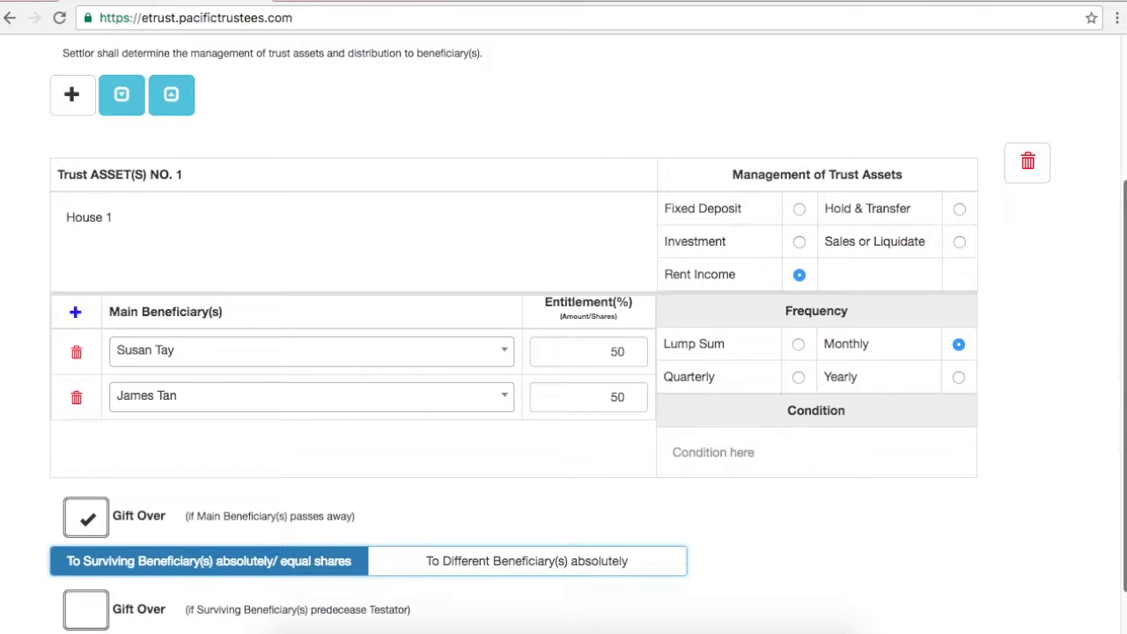
pyautogui.scroll(-1, 561, 463)
pyautogui.scroll(5, 562, 463)
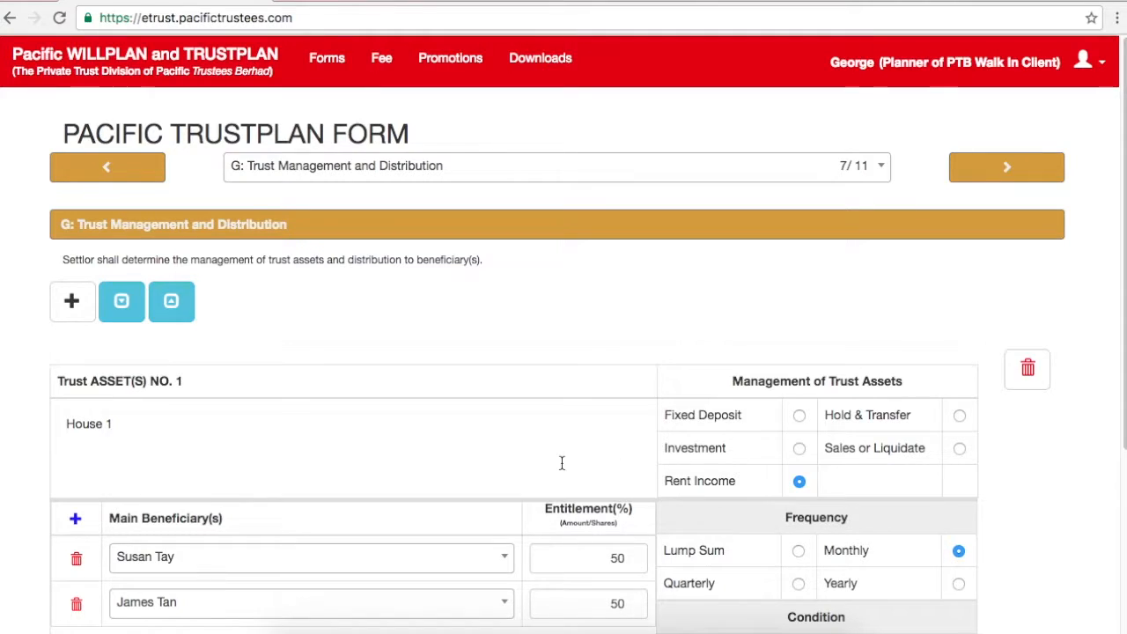
pyautogui.click(71, 308)
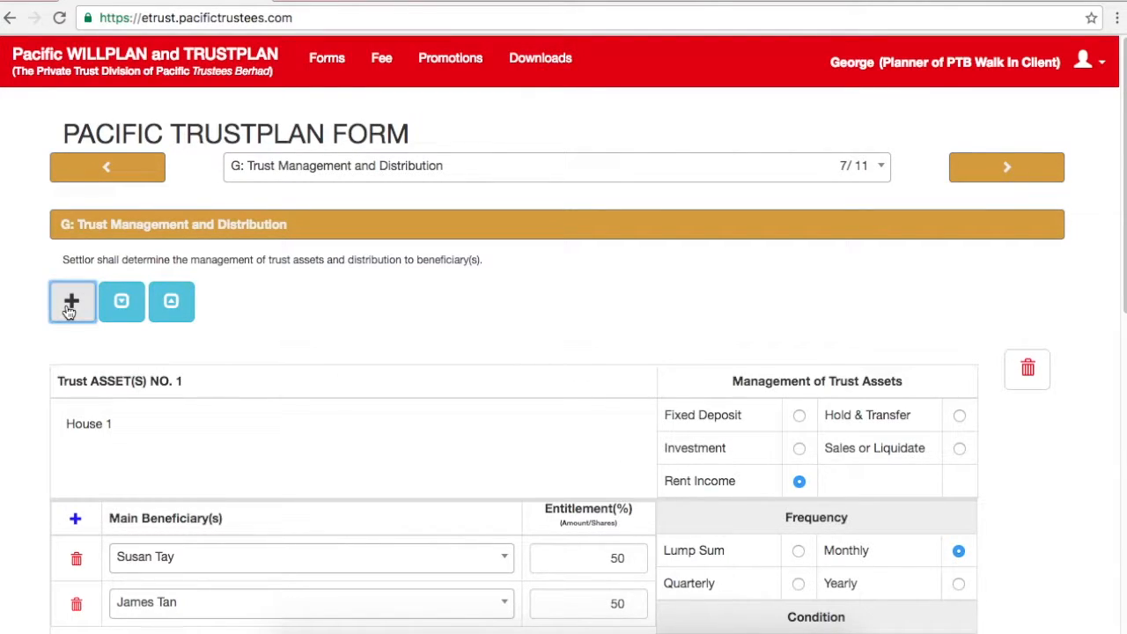
pyautogui.moveTo(1124, 228); pyautogui.dragTo(1113, 476)
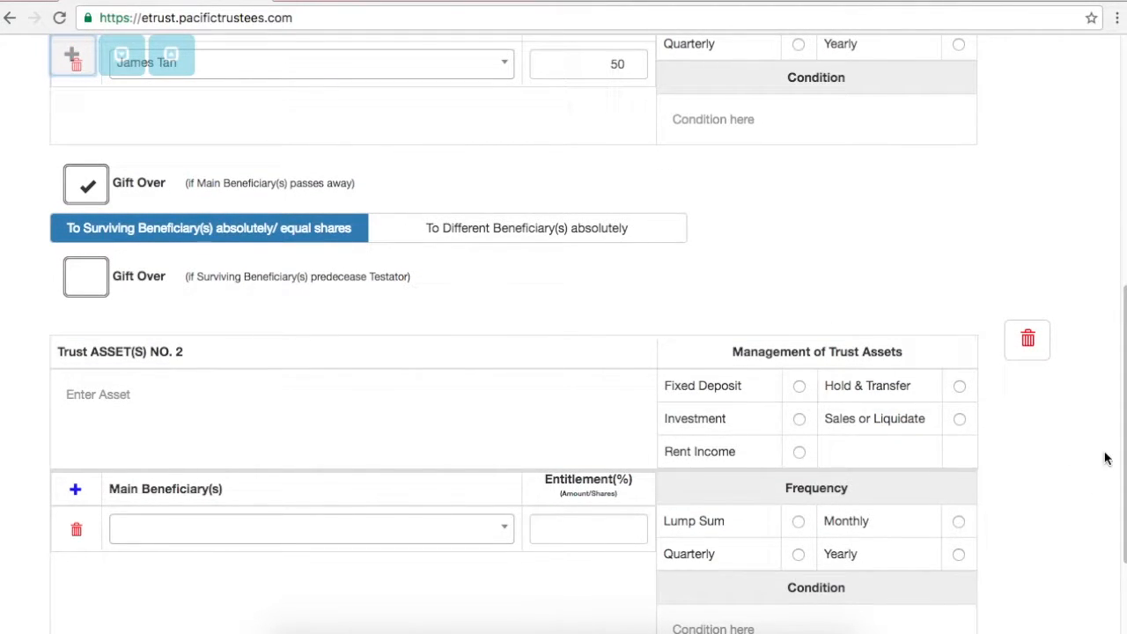
pyautogui.click(1028, 340)
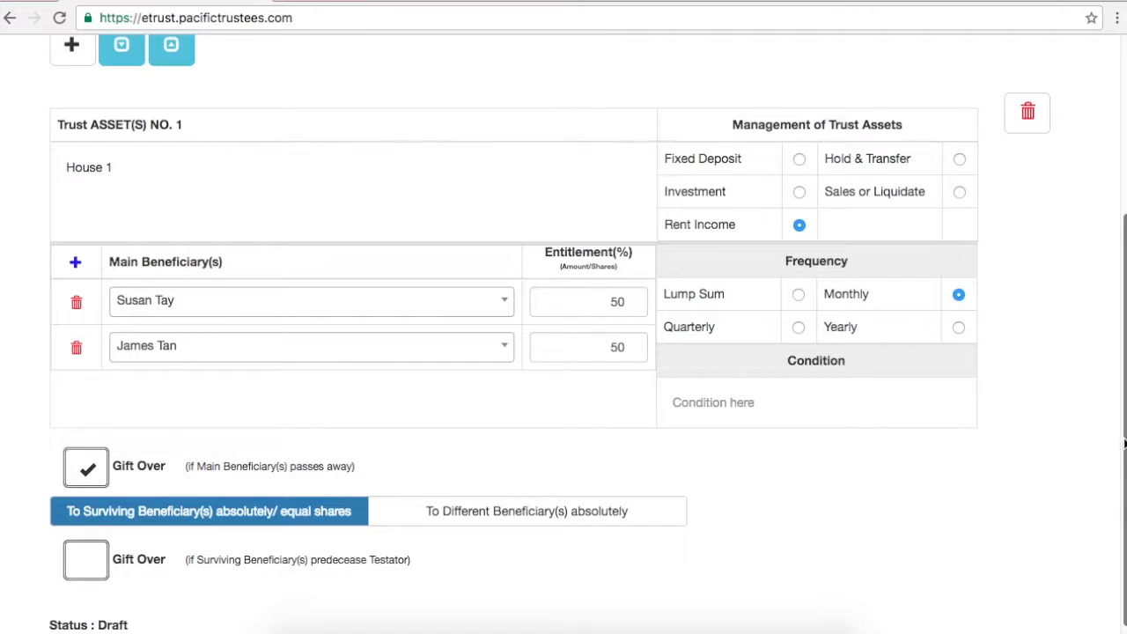
pyautogui.moveTo(1124, 429); pyautogui.dragTo(1123, 250)
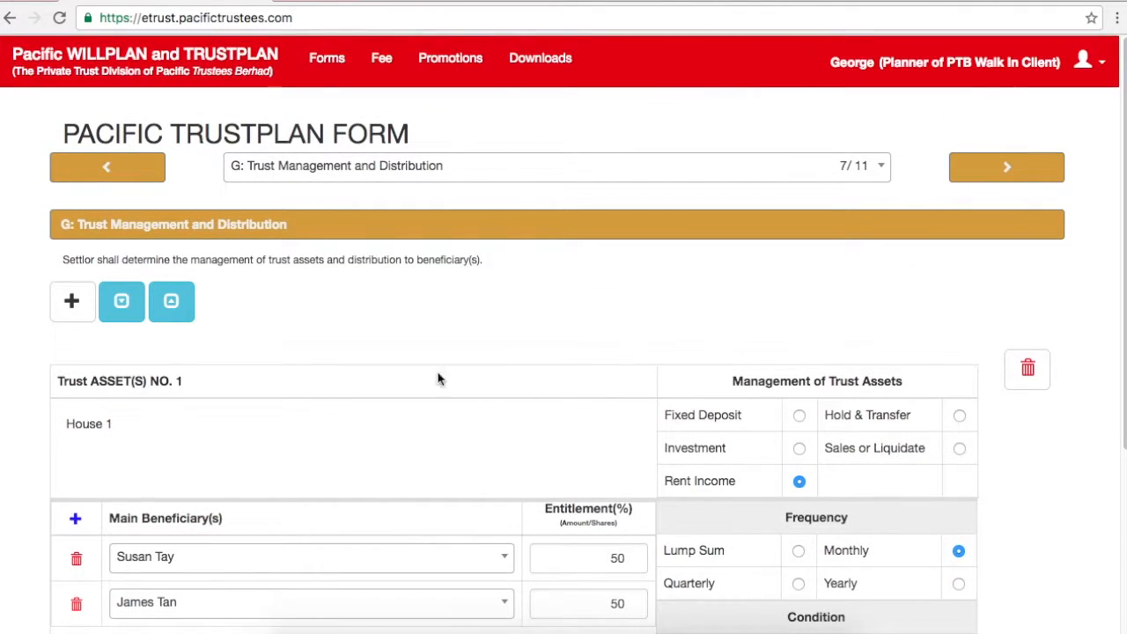
# Step: In section H, try the trust-duration options, including a last-beneficiary age of 30
pyautogui.click(1035, 173)
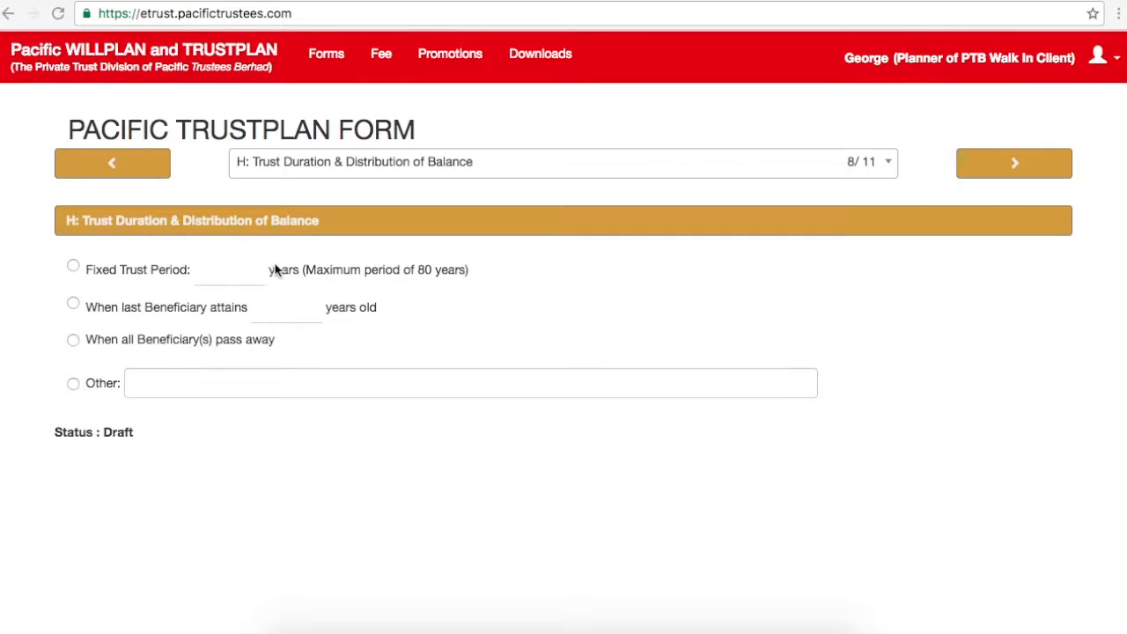
pyautogui.click(73, 266)
pyautogui.click(230, 270)
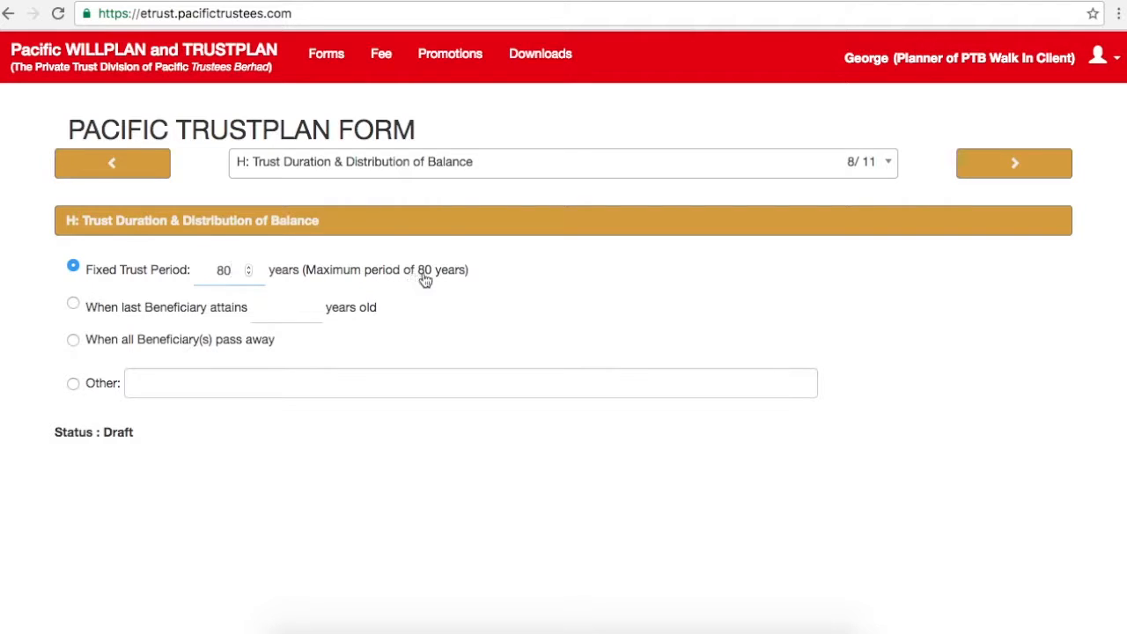
pyautogui.click(74, 305)
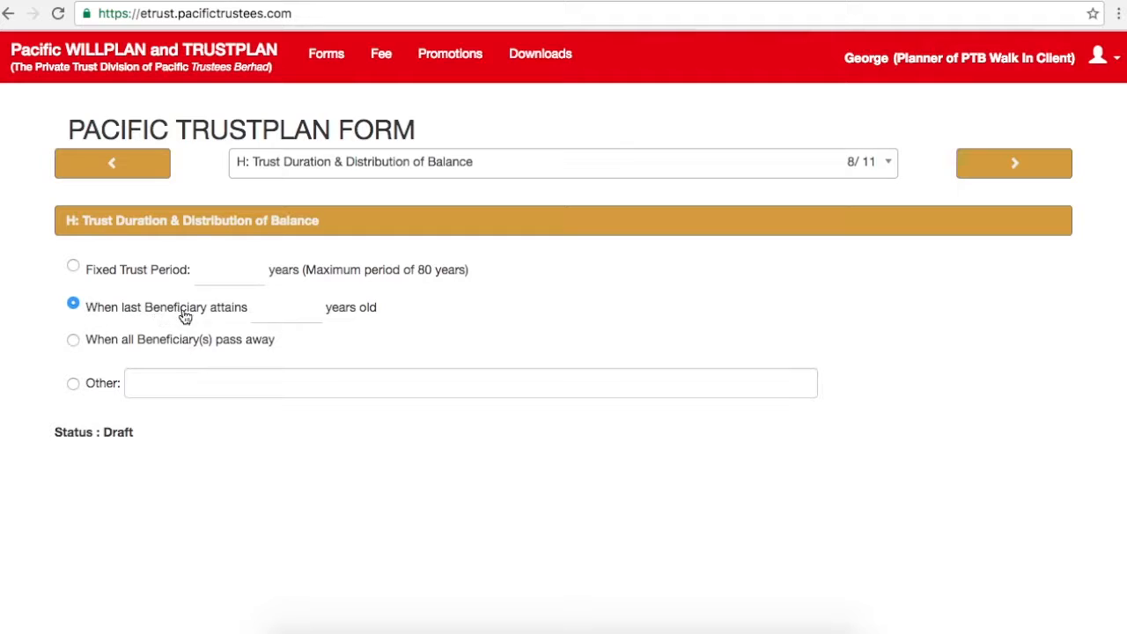
pyautogui.click(285, 311)
pyautogui.write('30')
pyautogui.click(74, 341)
pyautogui.click(74, 384)
# Step: Set a Fixed Trust Period of 80 years and continue to the data protection notice
pyautogui.click(73, 269)
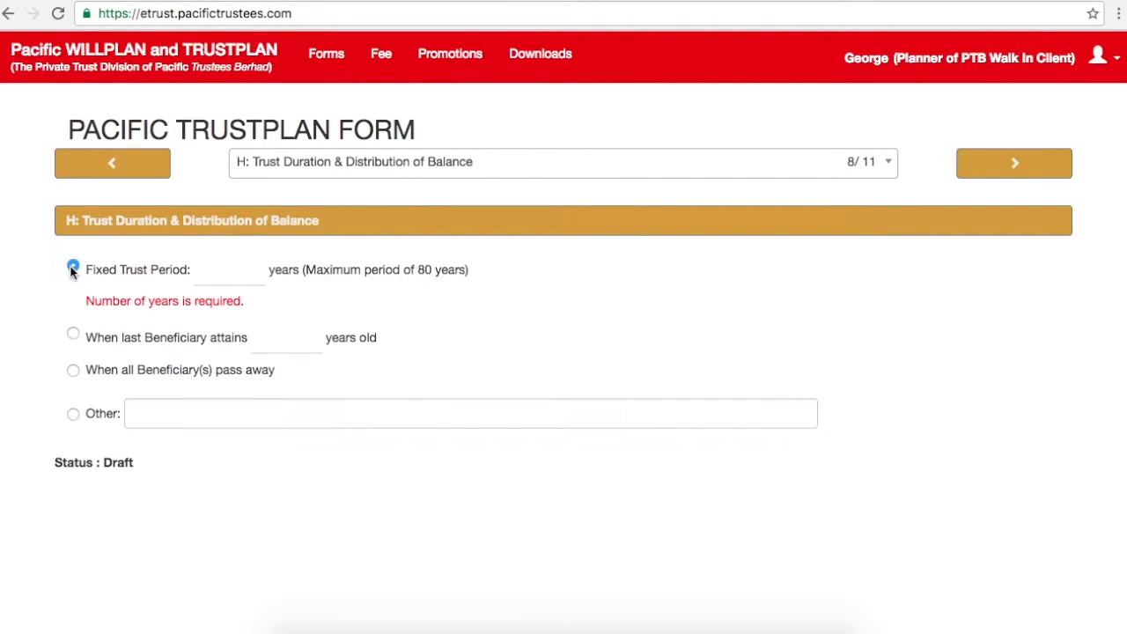
pyautogui.click(213, 274)
pyautogui.write('80')
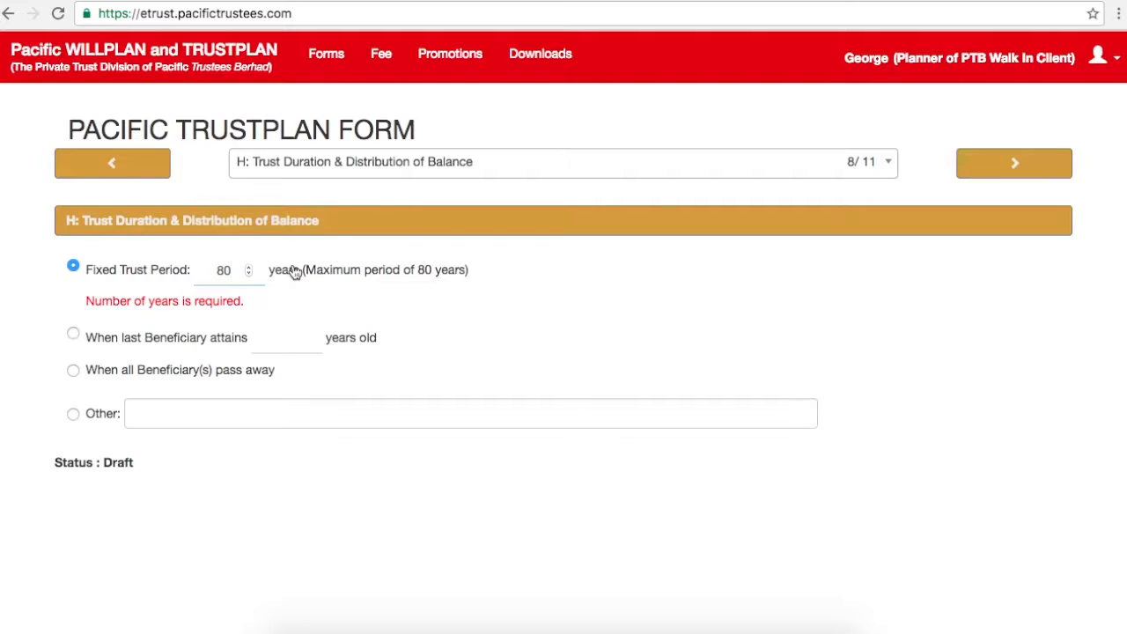
pyautogui.click(533, 280)
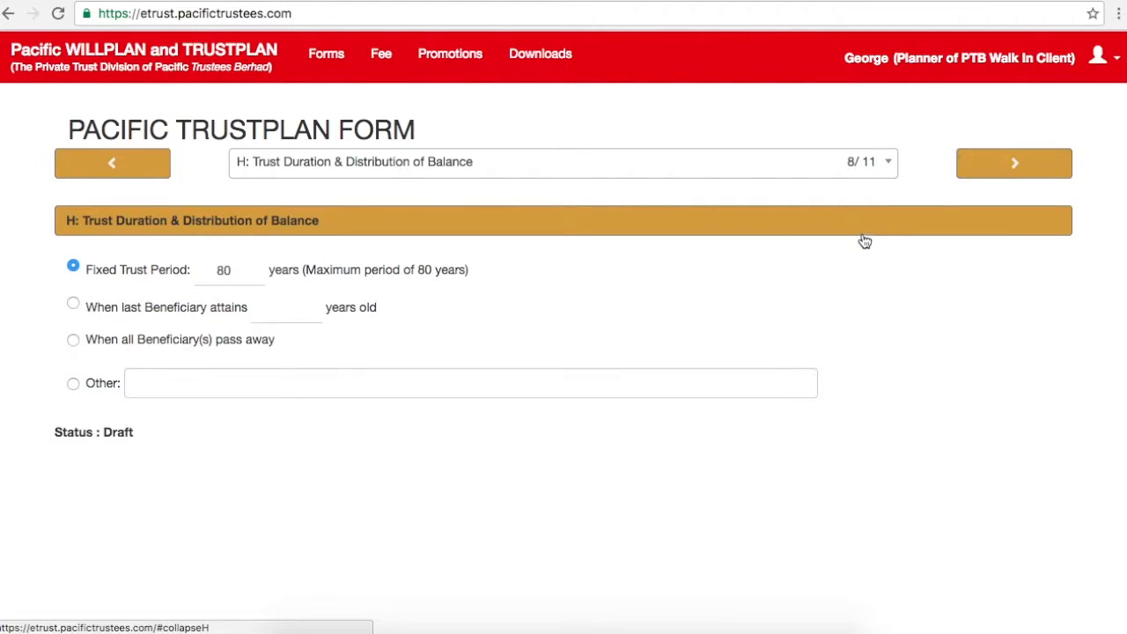
pyautogui.click(1011, 177)
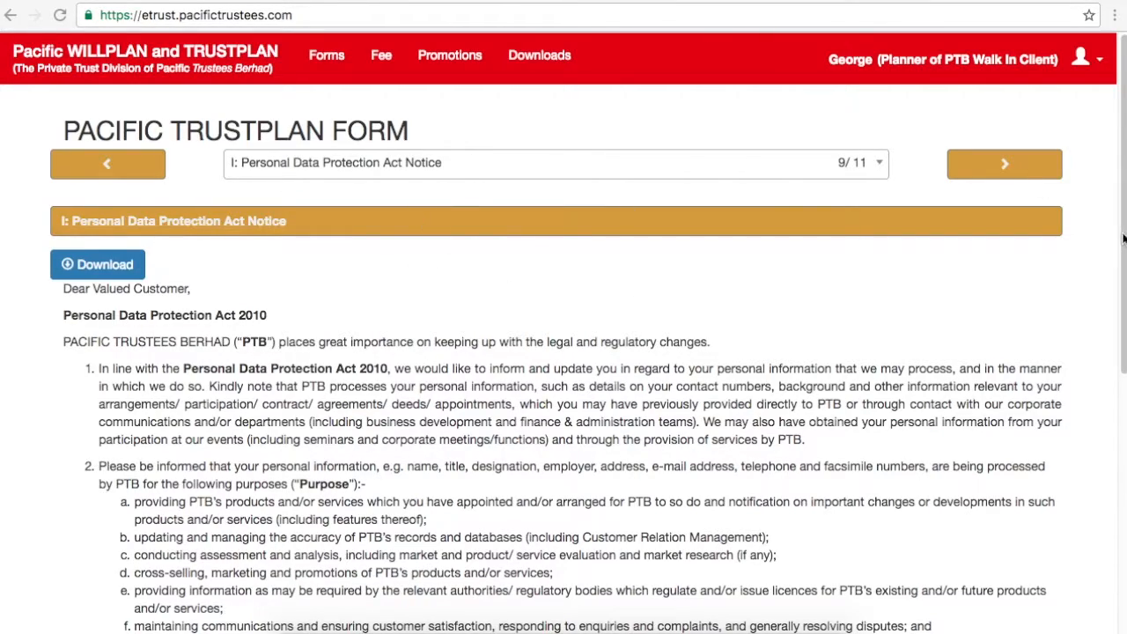
# Step: Read through the PDPA notice, tick 'I have read and agree', and continue to section J
pyautogui.scroll(-5, 1122, 264)
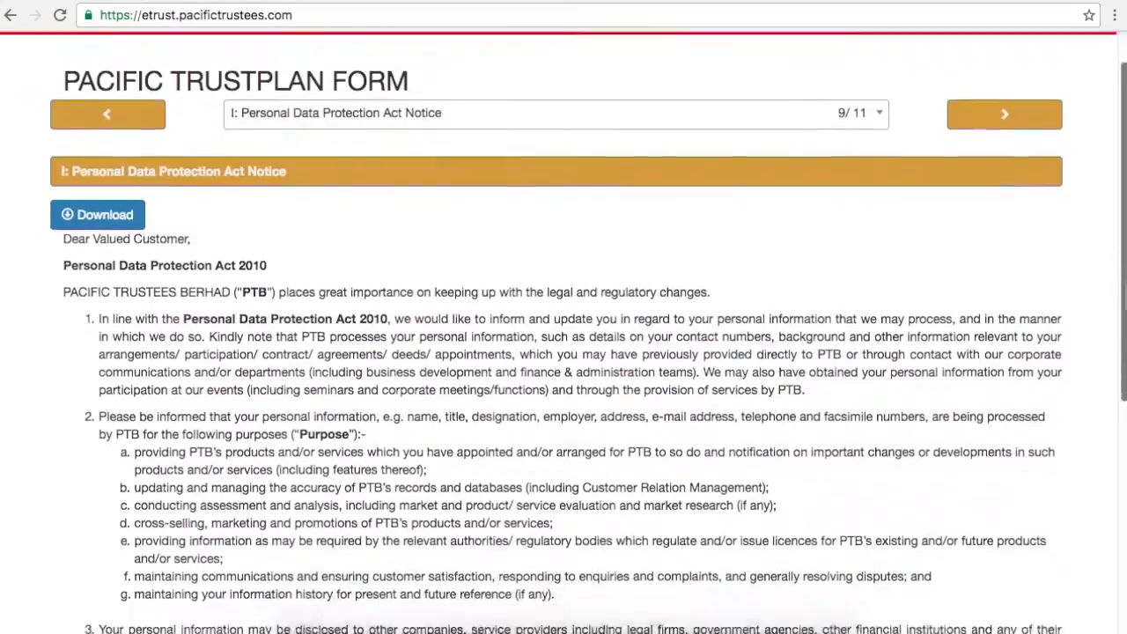
pyautogui.scroll(4, 564, 334)
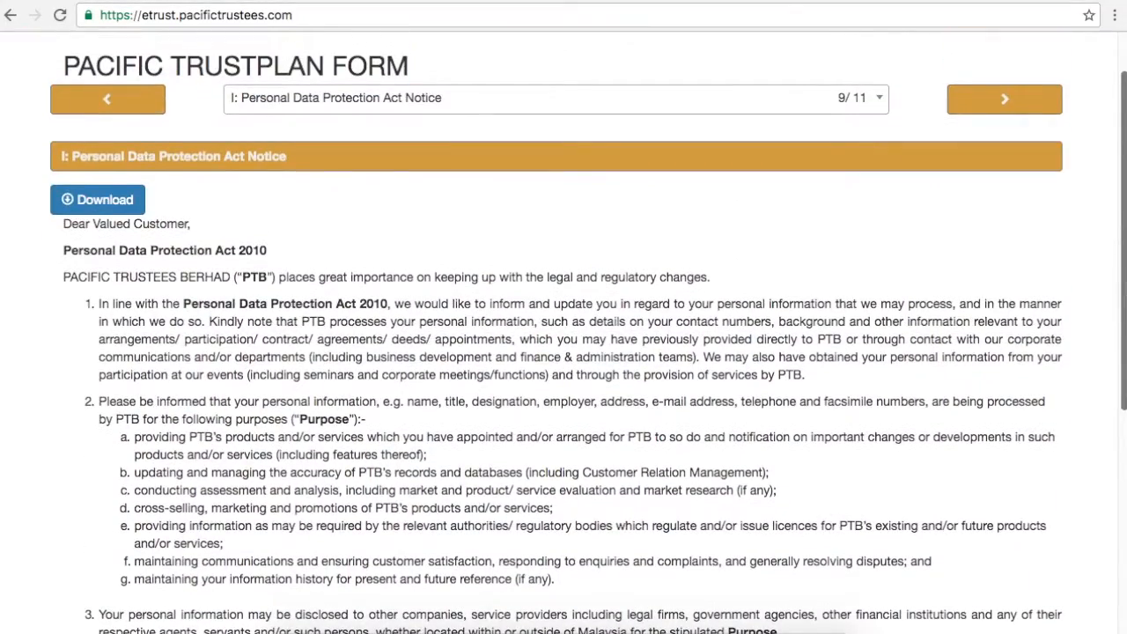
pyautogui.scroll(-3, 371, 217)
pyautogui.scroll(5, 370, 216)
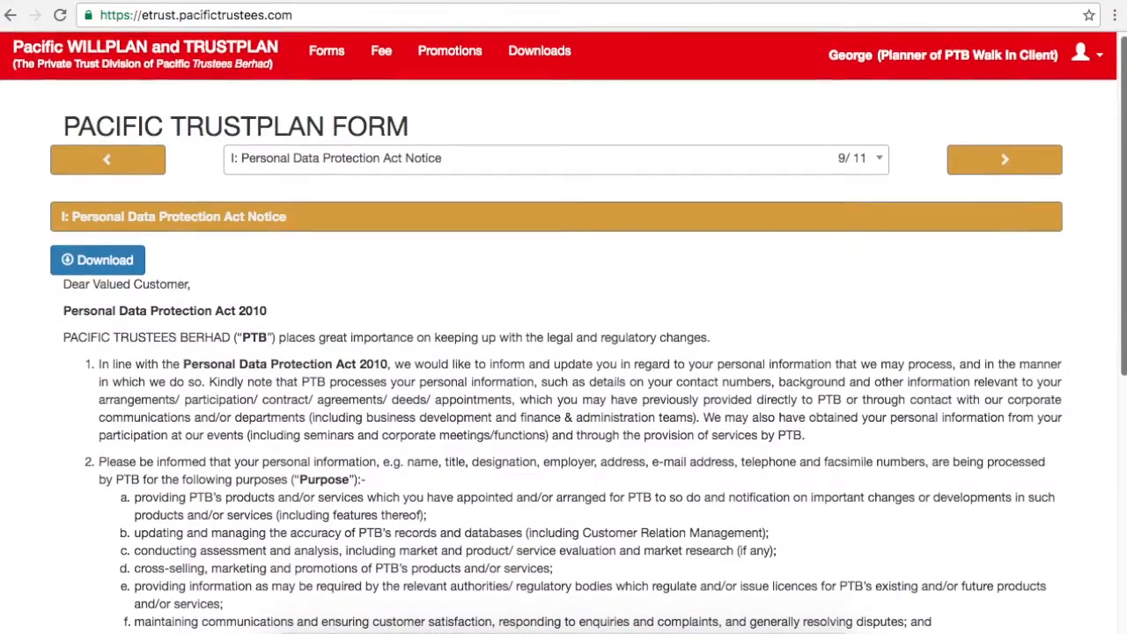
pyautogui.moveTo(1122, 303); pyautogui.dragTo(1122, 561)
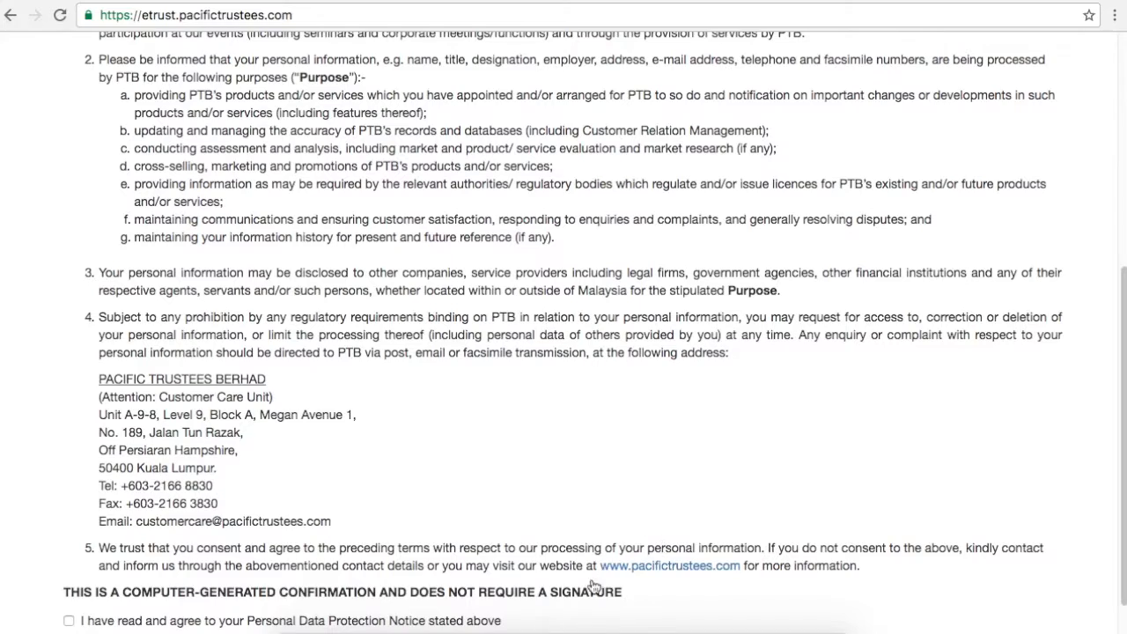
pyautogui.click(70, 621)
pyautogui.moveTo(1124, 495); pyautogui.dragTo(1125, 263)
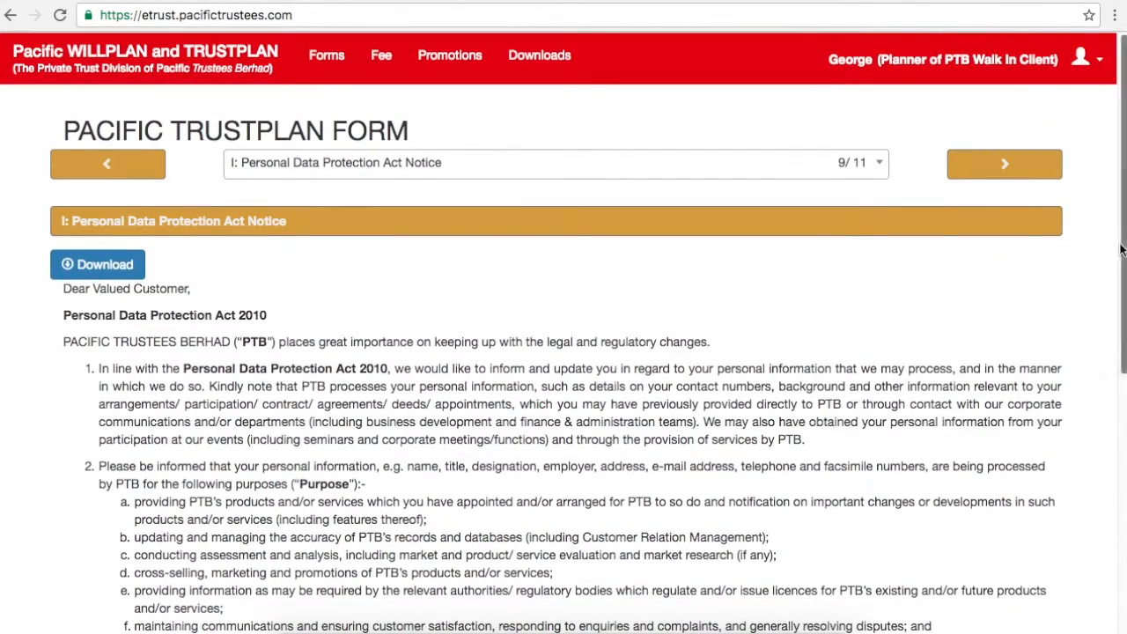
pyautogui.click(1006, 165)
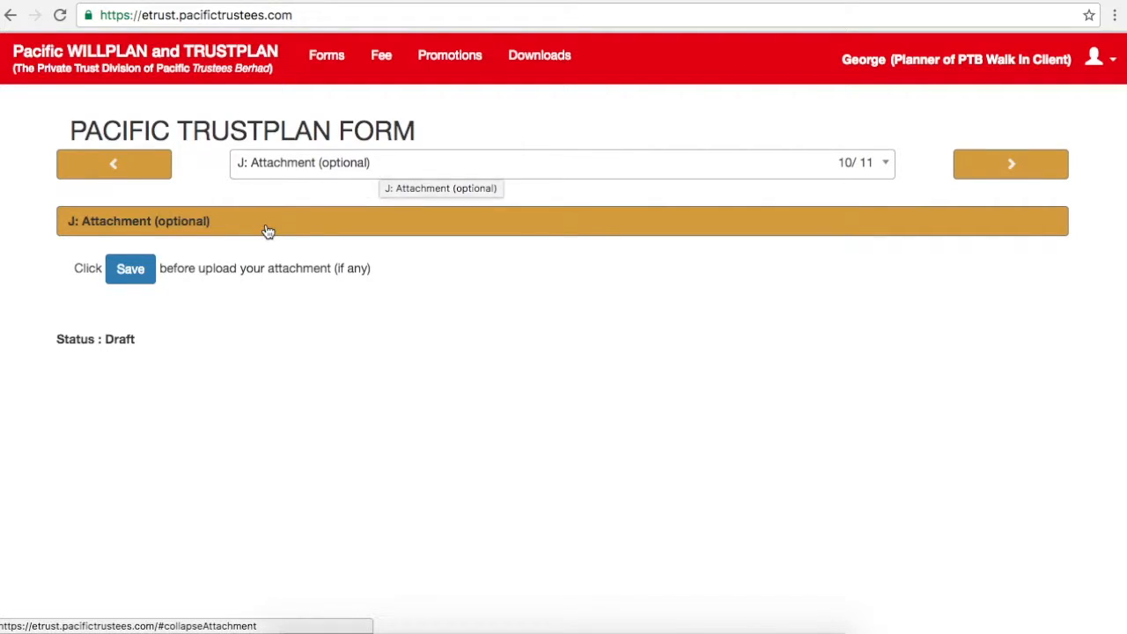
# Step: Save the draft, cancel the attachment upload without a file, and continue to section K: Payment
pyautogui.click(133, 276)
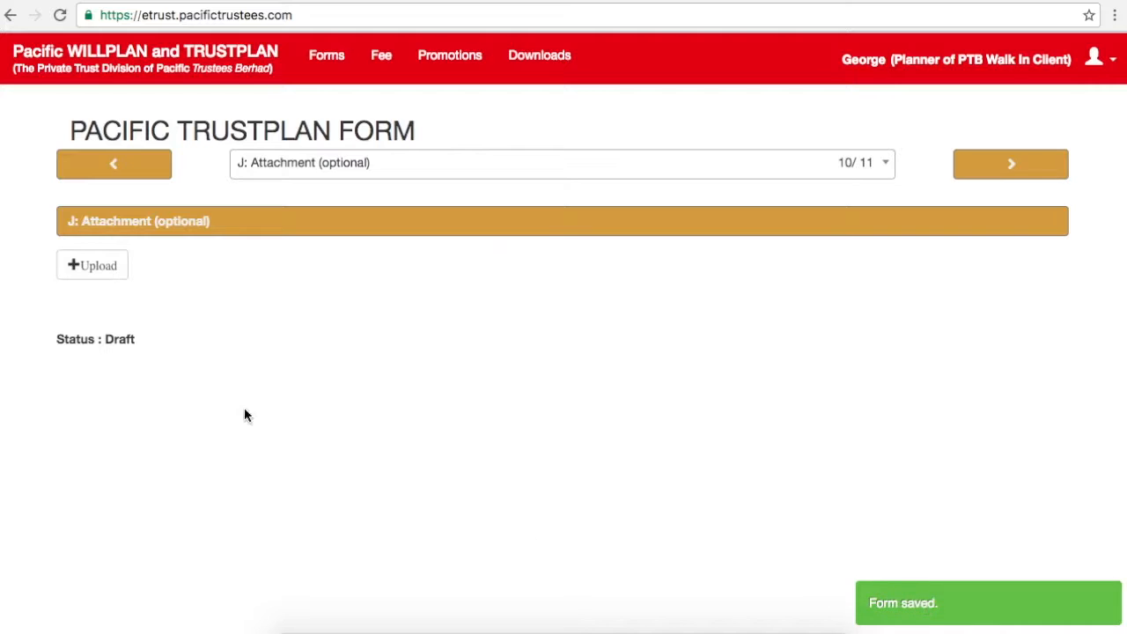
pyautogui.click(99, 266)
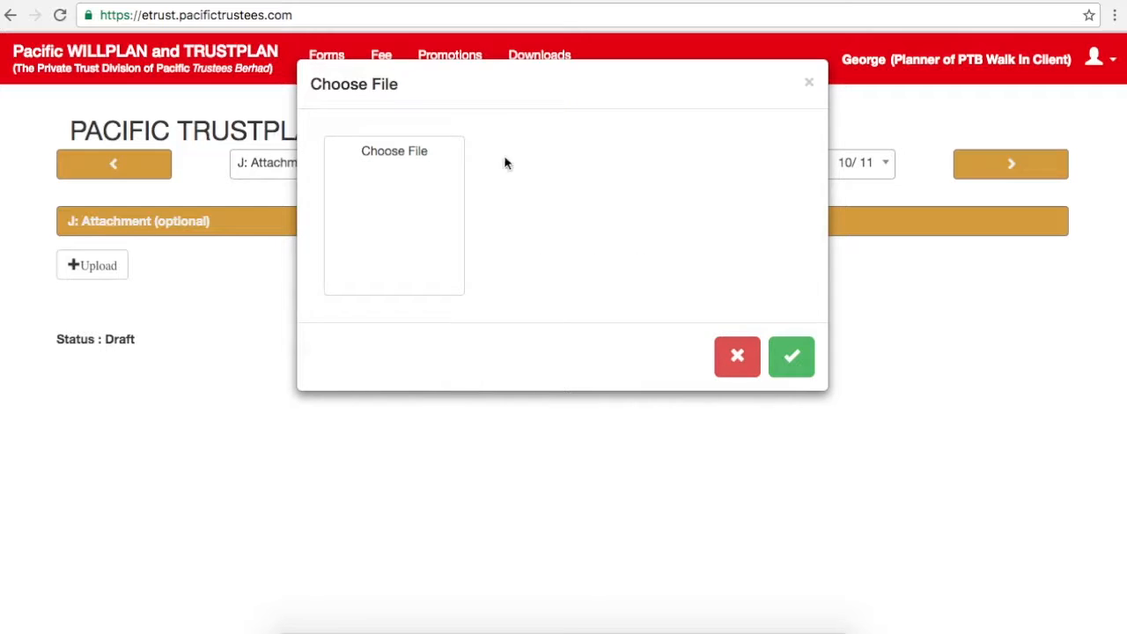
pyautogui.click(419, 216)
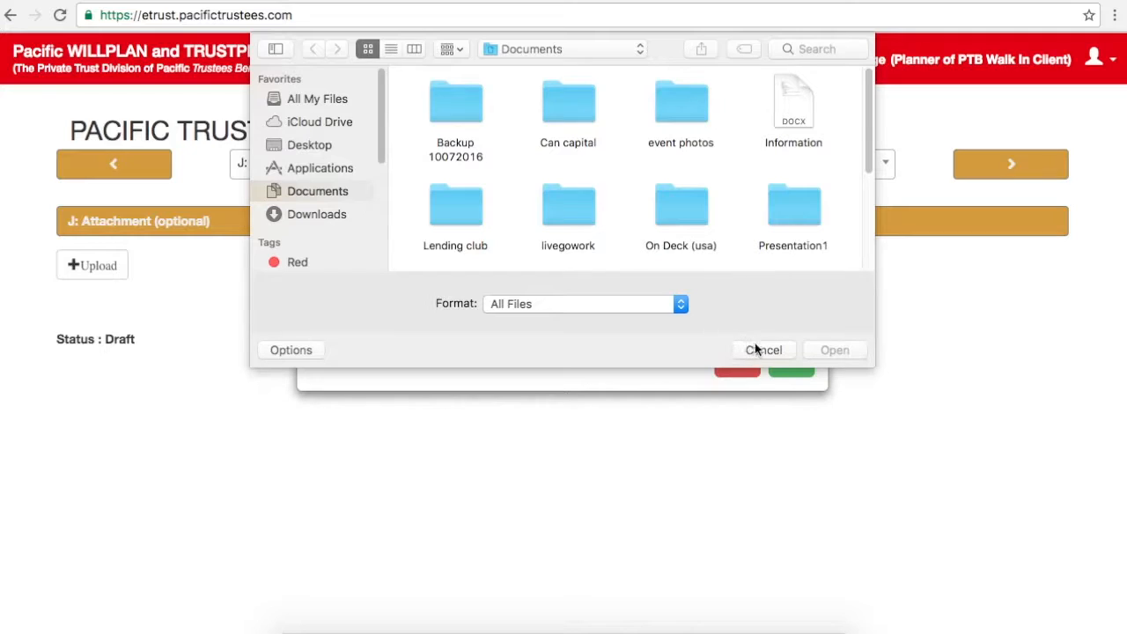
pyautogui.click(763, 351)
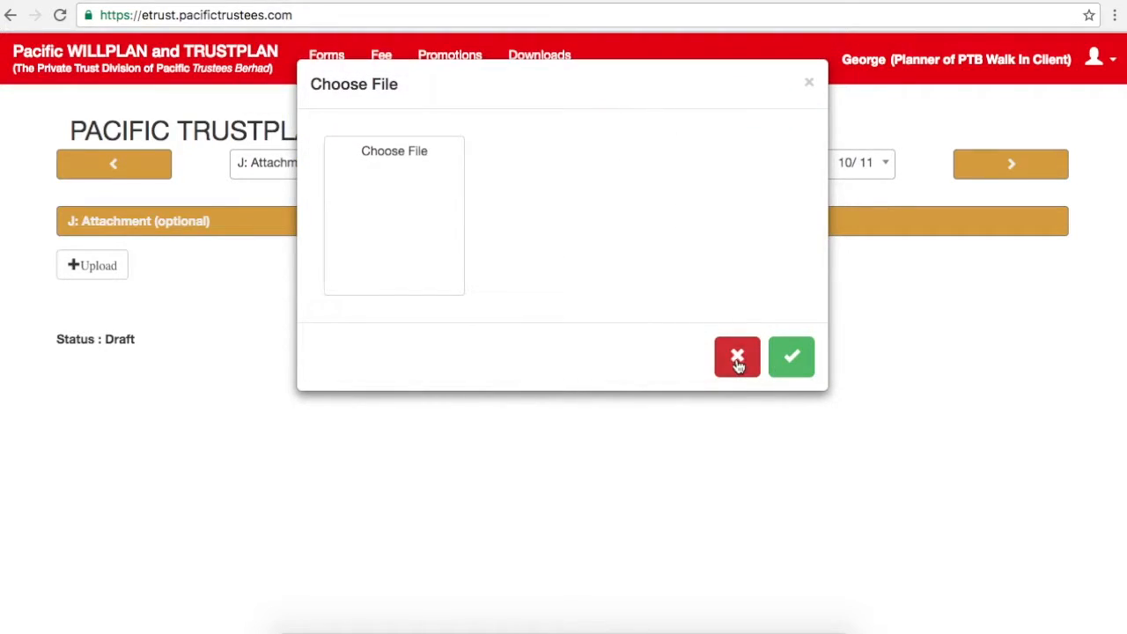
pyautogui.click(755, 360)
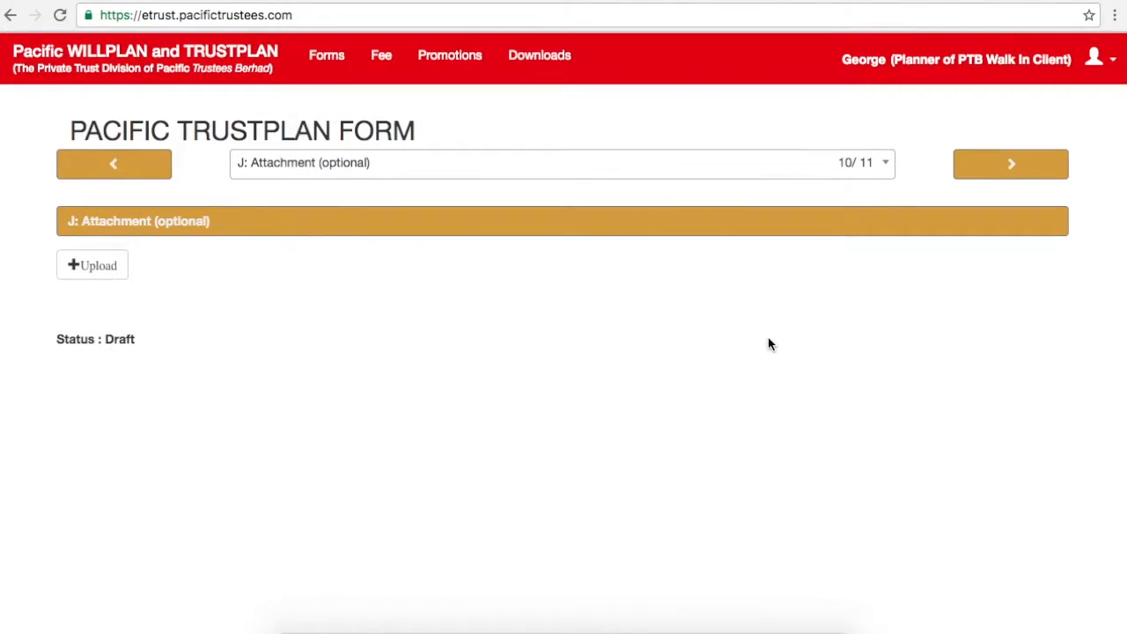
pyautogui.click(976, 175)
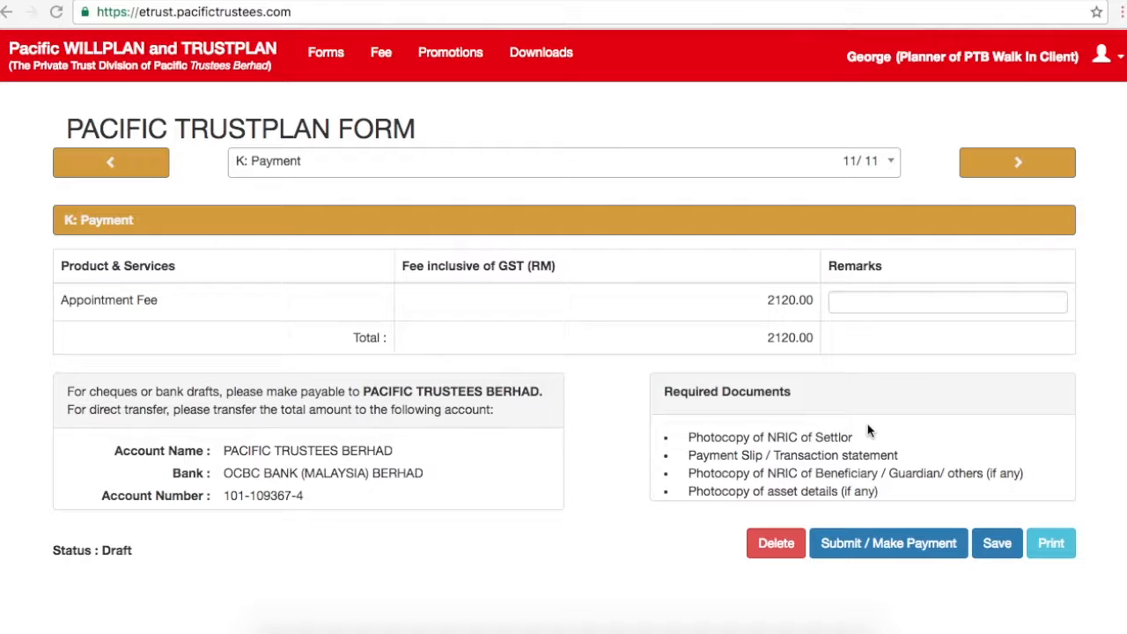
# Step: Save the draft, then review the Online and Others payment options and close the dialog
pyautogui.click(988, 545)
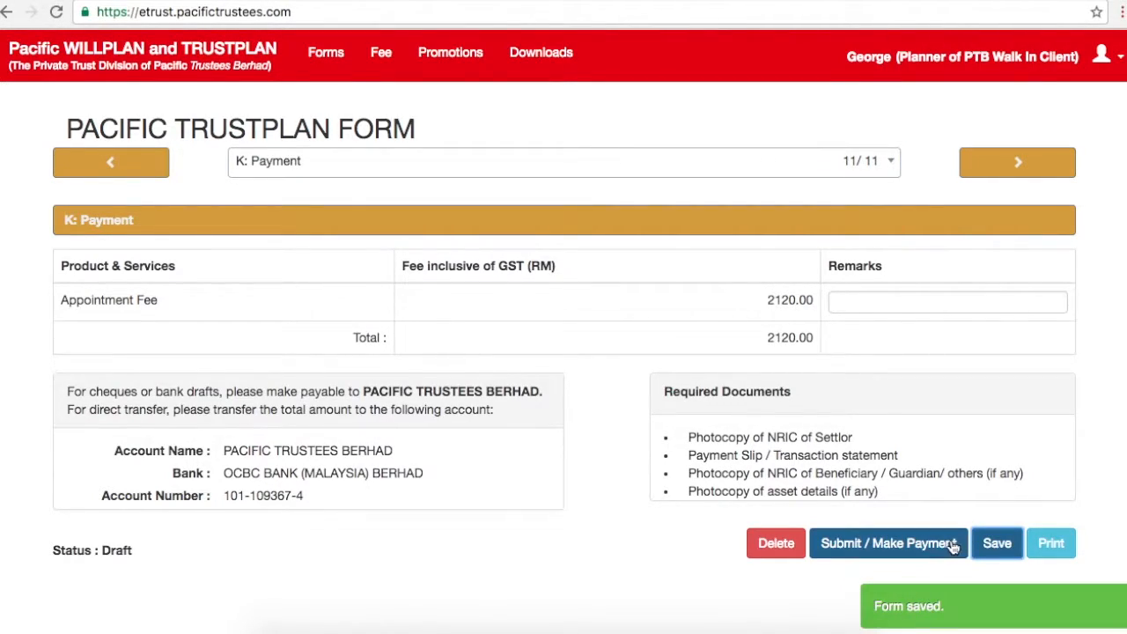
pyautogui.click(954, 544)
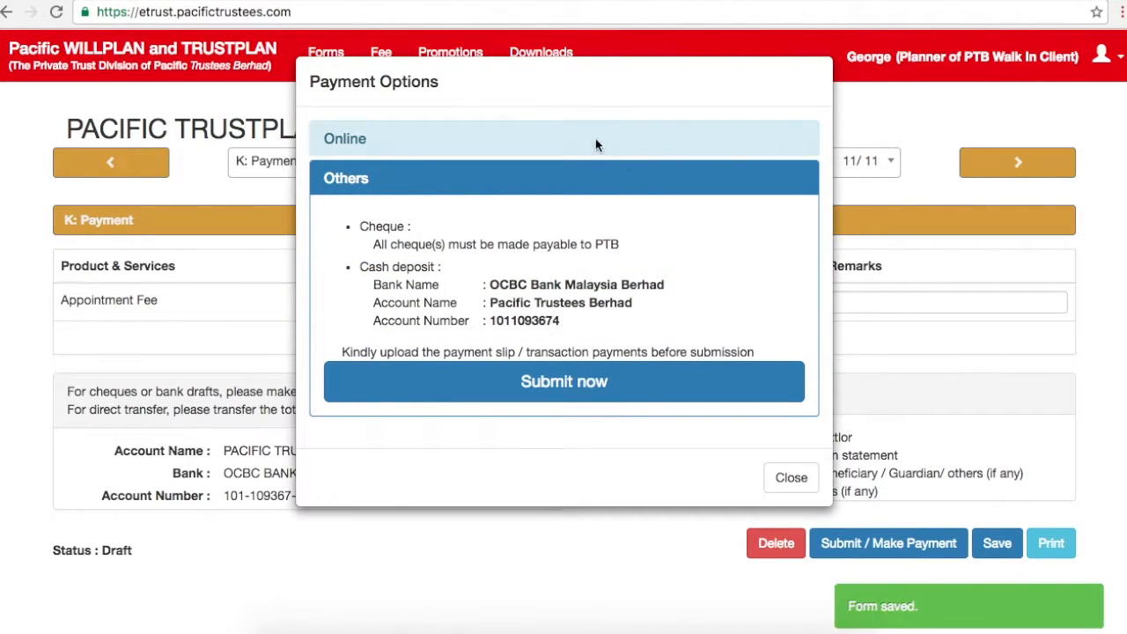
pyautogui.click(549, 138)
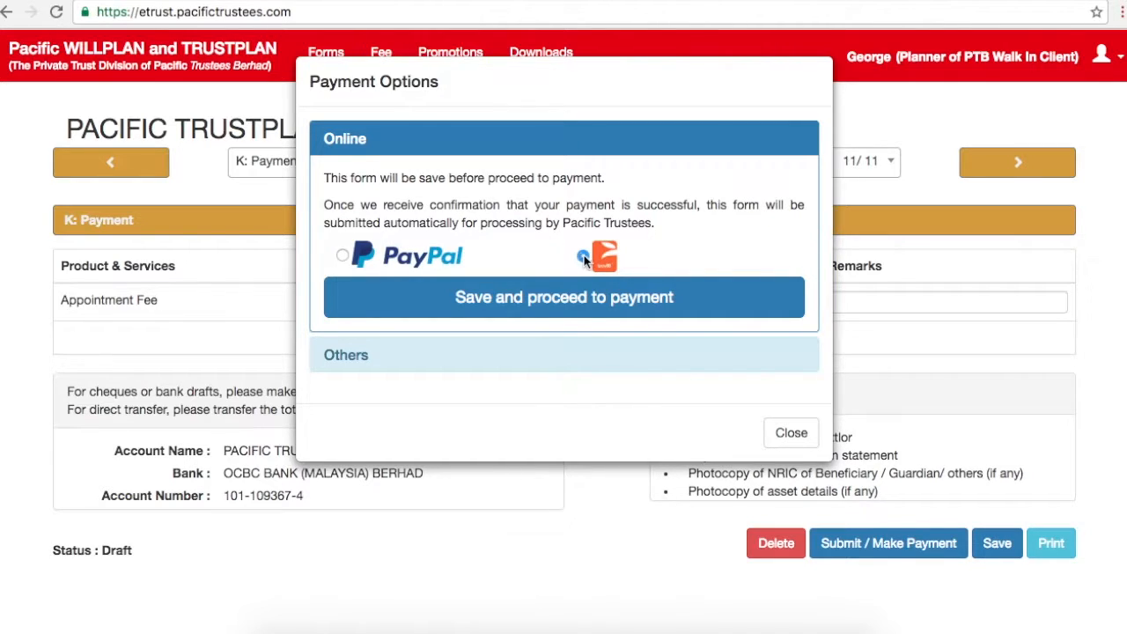
pyautogui.click(432, 354)
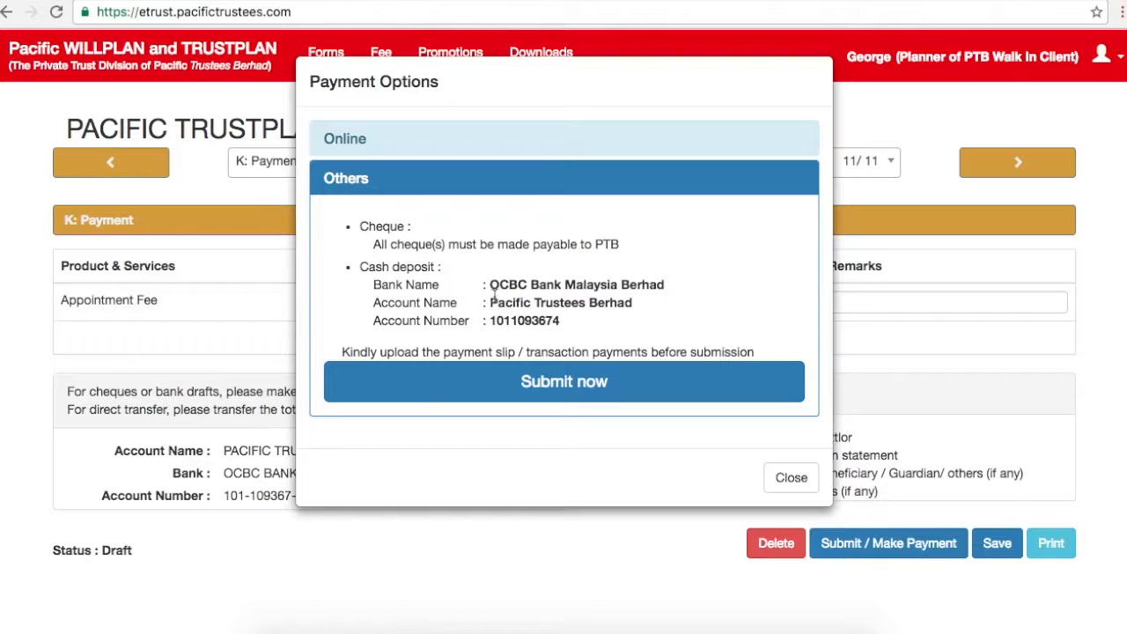
pyautogui.moveTo(489, 302); pyautogui.dragTo(642, 314)
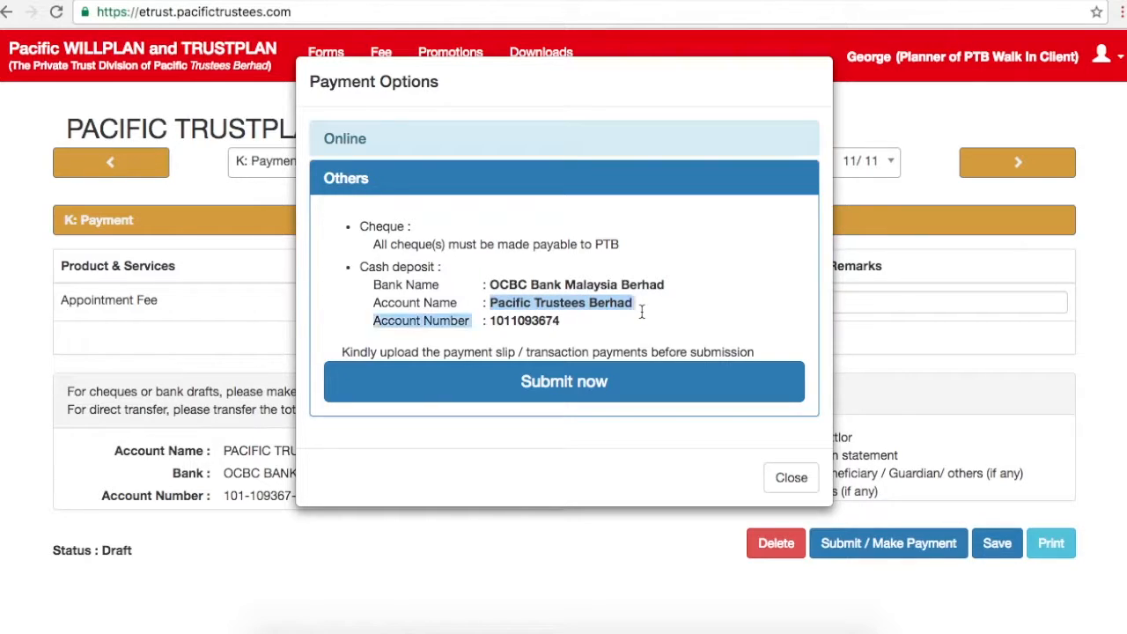
pyautogui.click(507, 326)
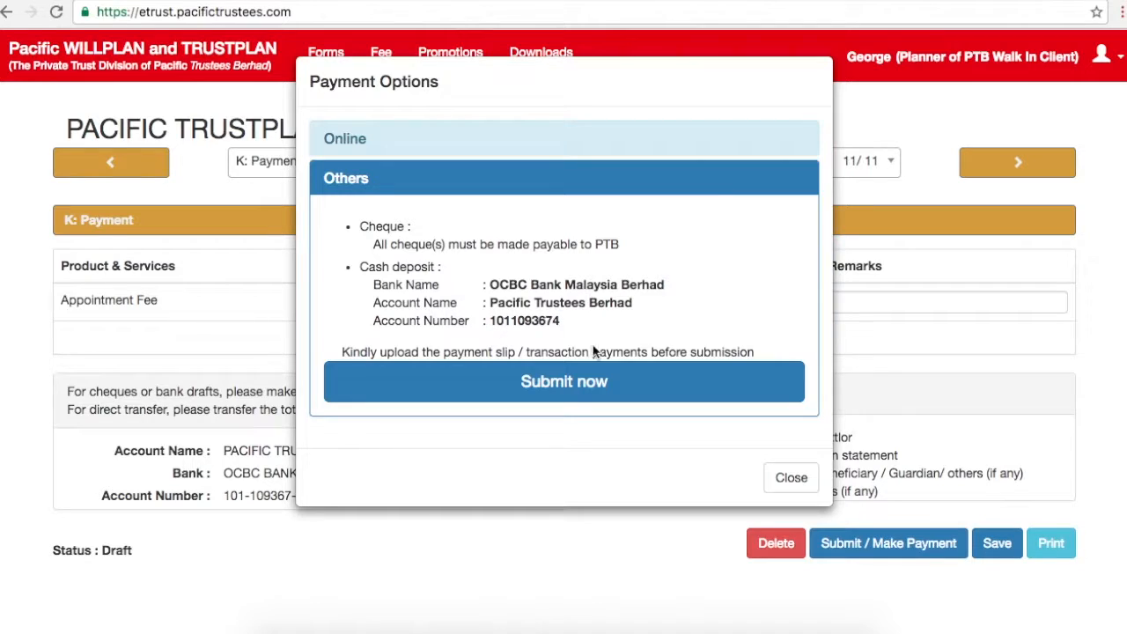
pyautogui.click(780, 477)
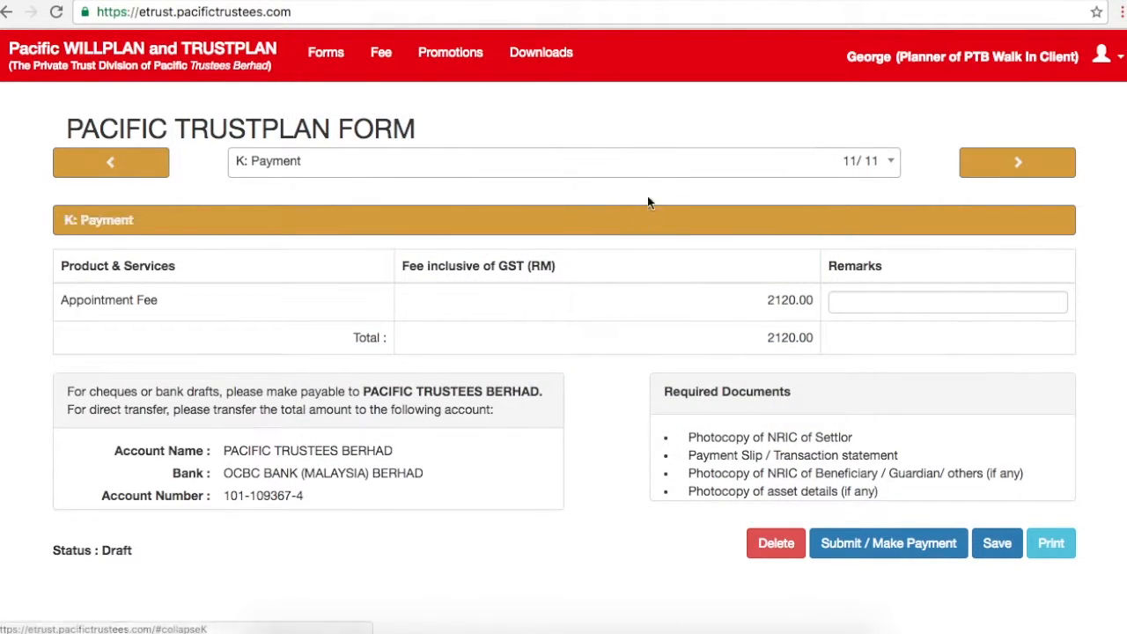
pyautogui.click(670, 175)
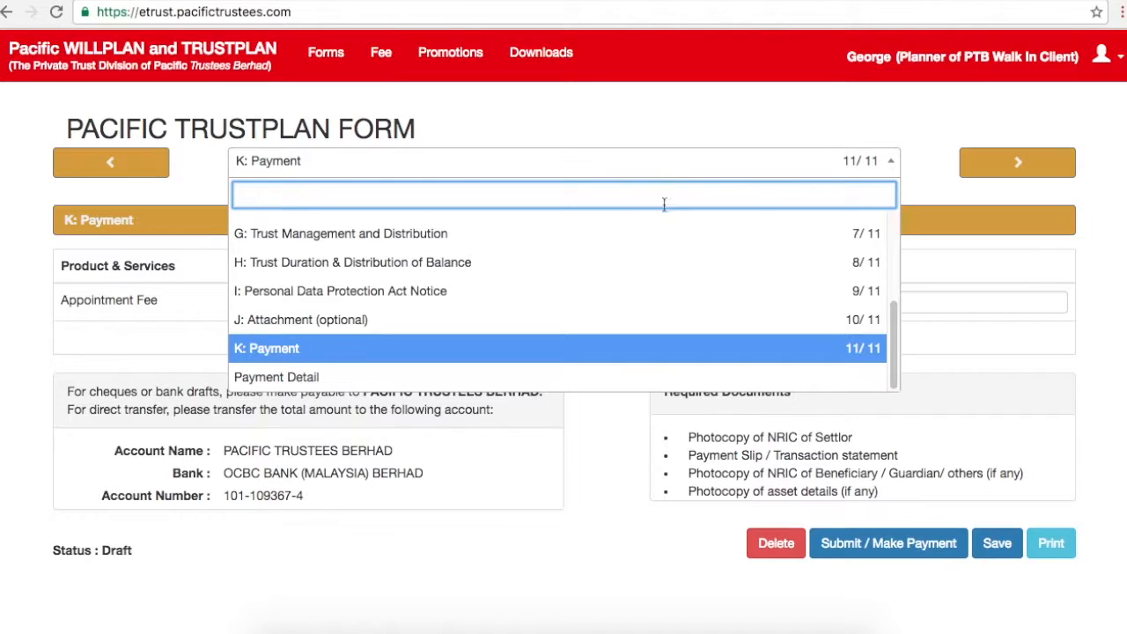
pyautogui.click(331, 378)
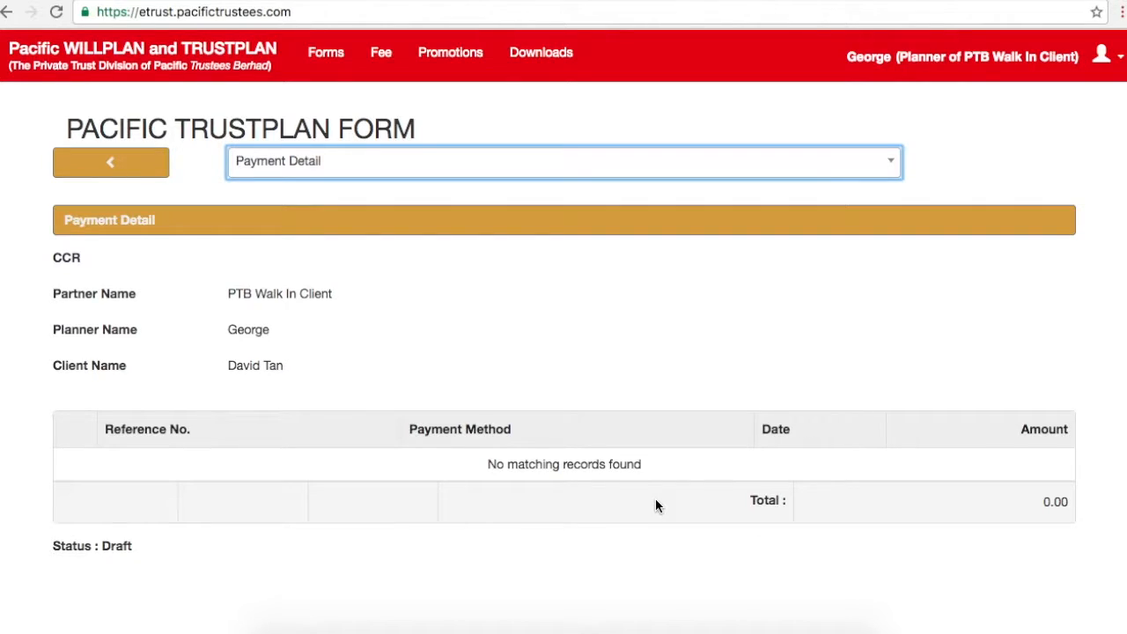
pyautogui.click(563, 167)
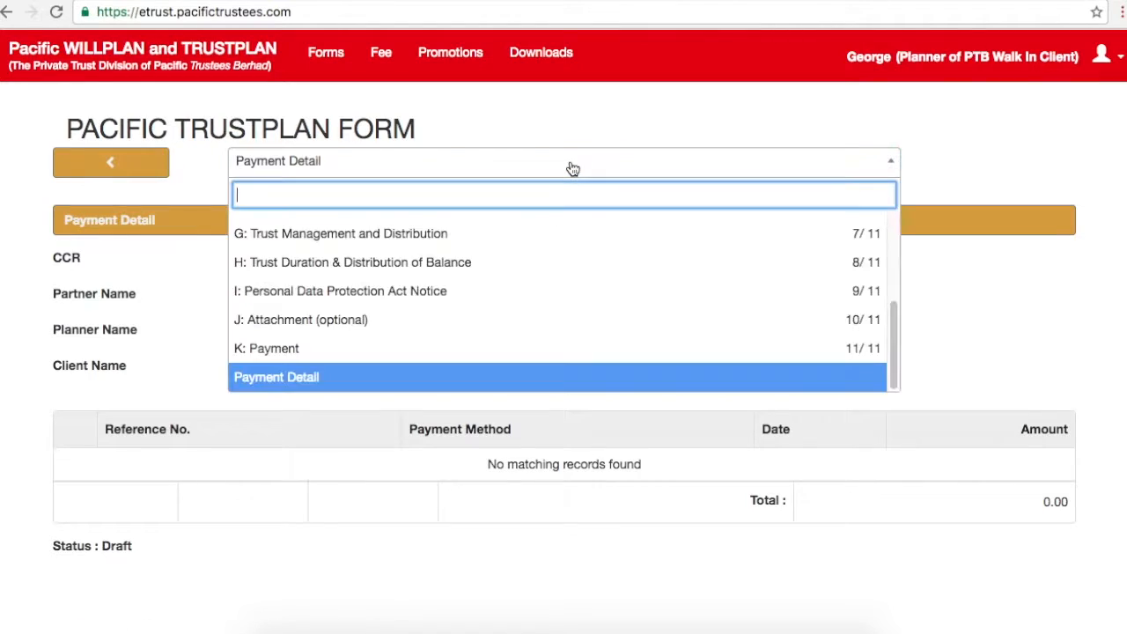
pyautogui.click(388, 317)
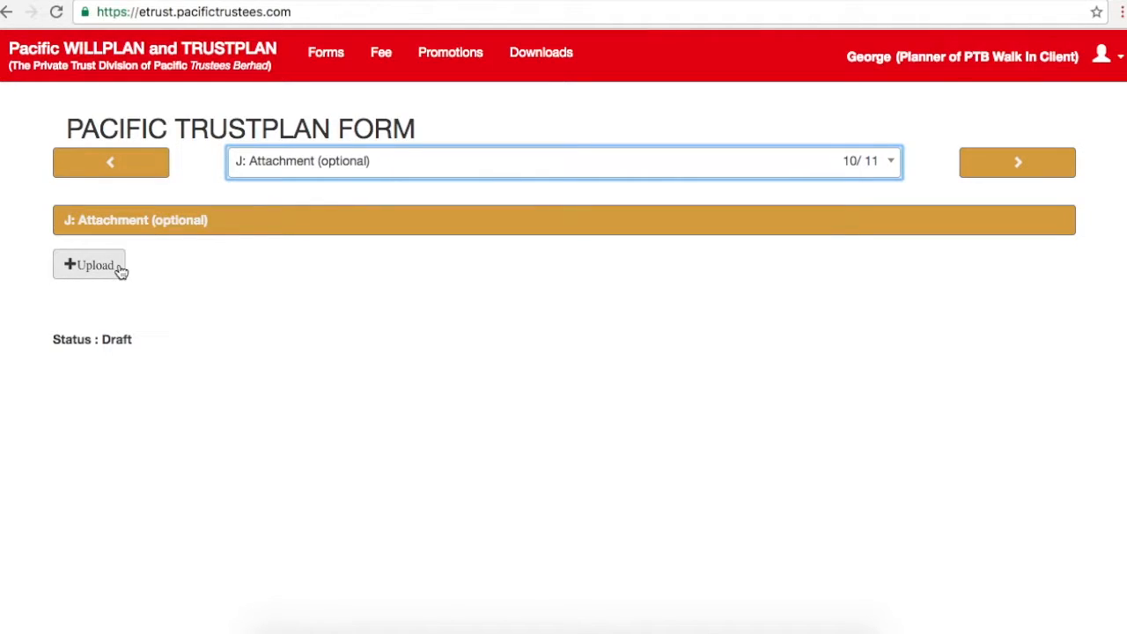
pyautogui.click(322, 166)
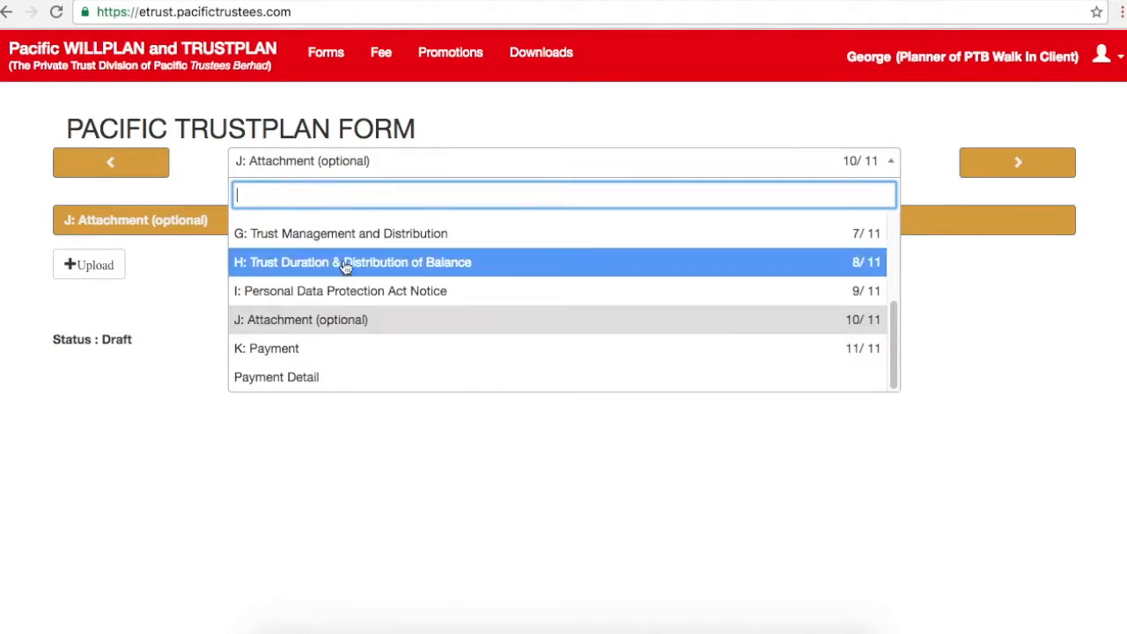
pyautogui.click(324, 349)
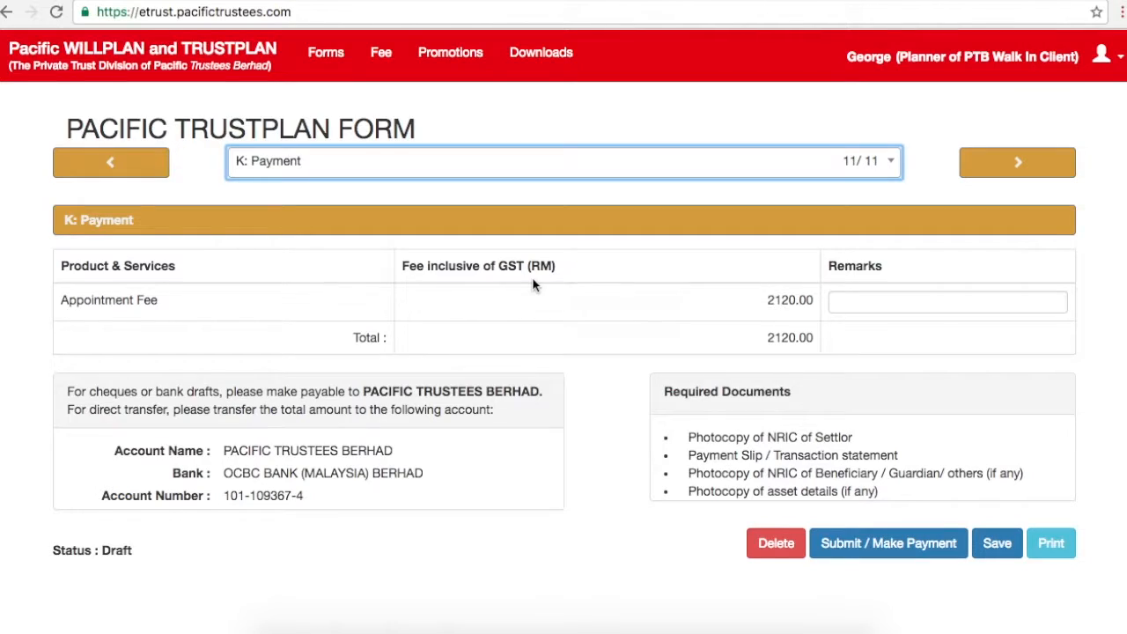